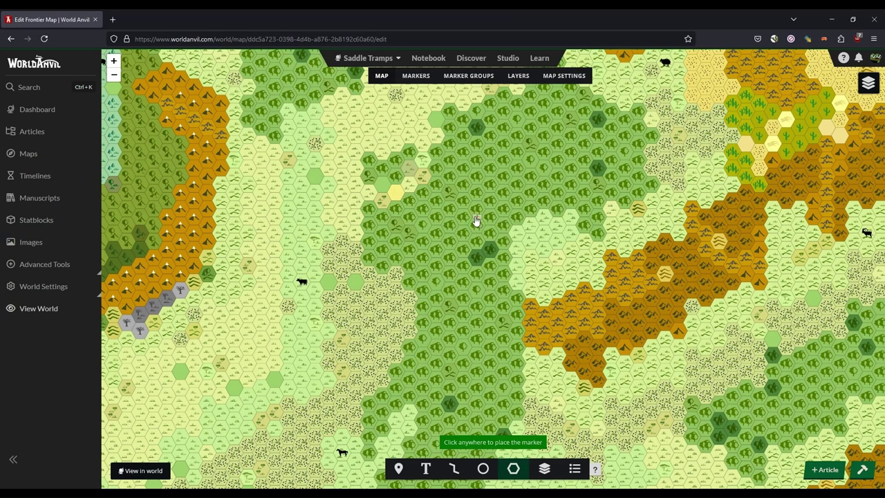
Step: Draw a closed polygon for a small lake in the central forest, just above the dark green hexes
click(471, 217)
click(467, 219)
click(464, 222)
click(461, 226)
click(459, 230)
click(459, 235)
click(462, 238)
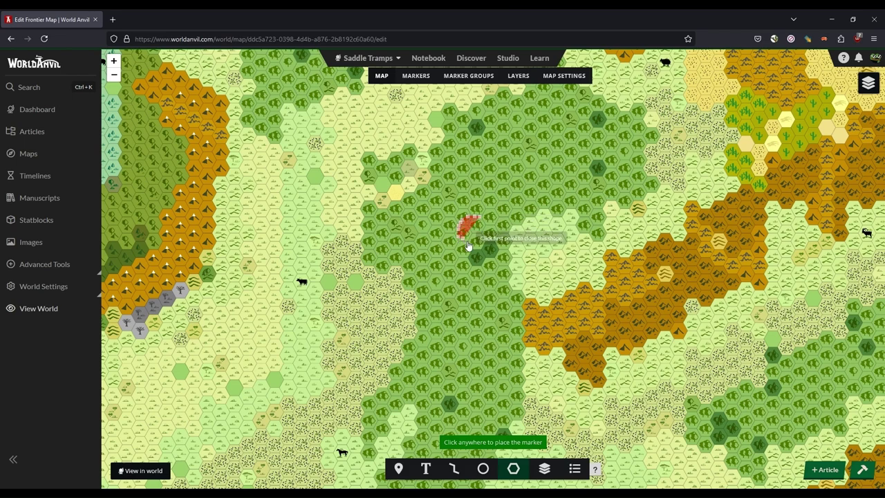
click(467, 241)
click(471, 244)
click(475, 246)
click(478, 245)
click(481, 242)
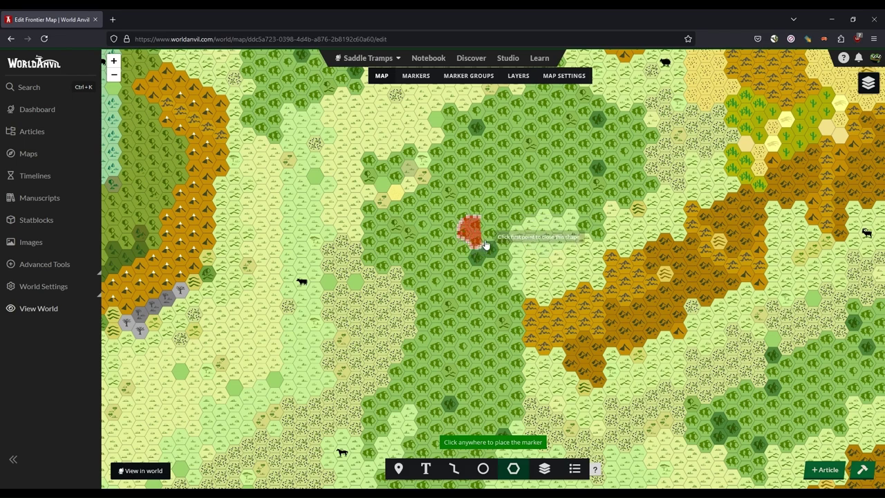
click(483, 241)
click(484, 235)
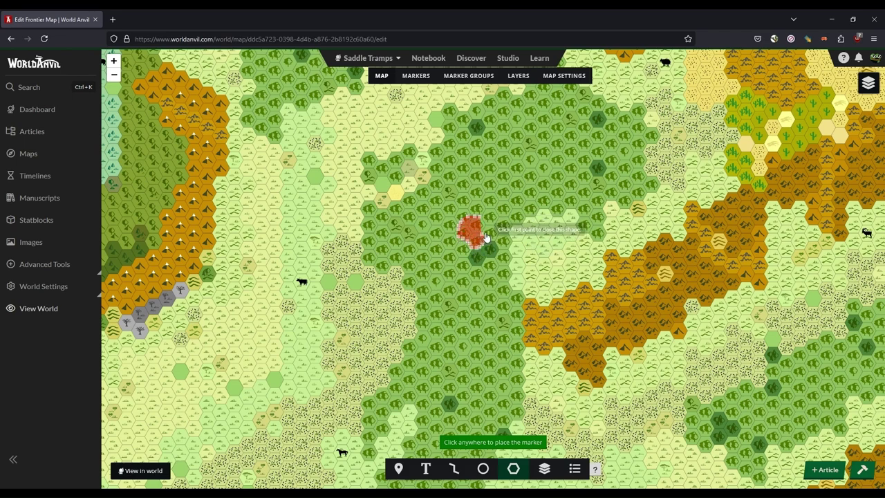
click(477, 223)
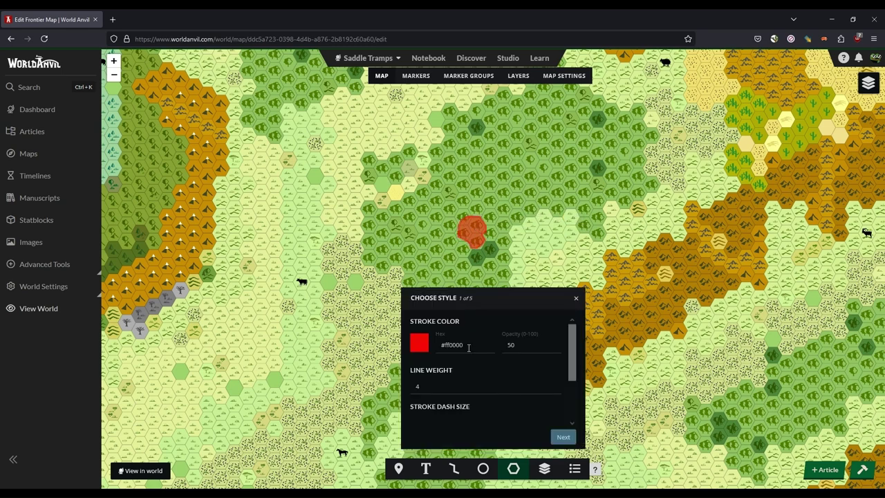
Step: Set the lake polygon's fill opacity to 89, keeping the default stroke settings
scroll(485, 396, down, 1)
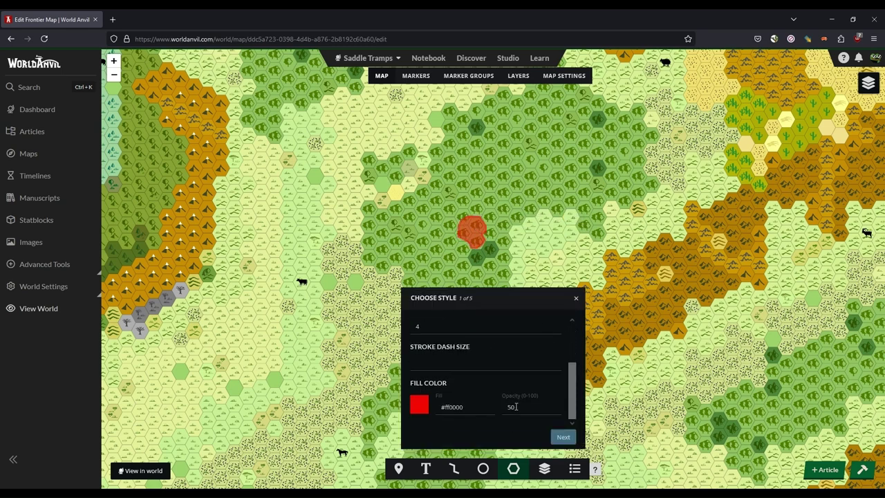
drag(516, 406, 502, 410)
key(BackSpace)
scroll(496, 383, up, 1)
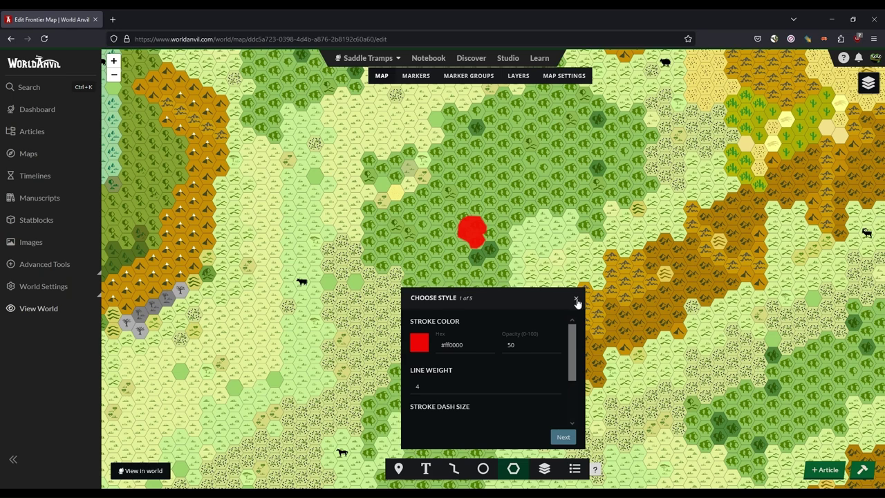
Step: Title the polygon marker Skull Lake with no marker group or description, and create it
click(563, 437)
click(443, 338)
text(Skull Lake)
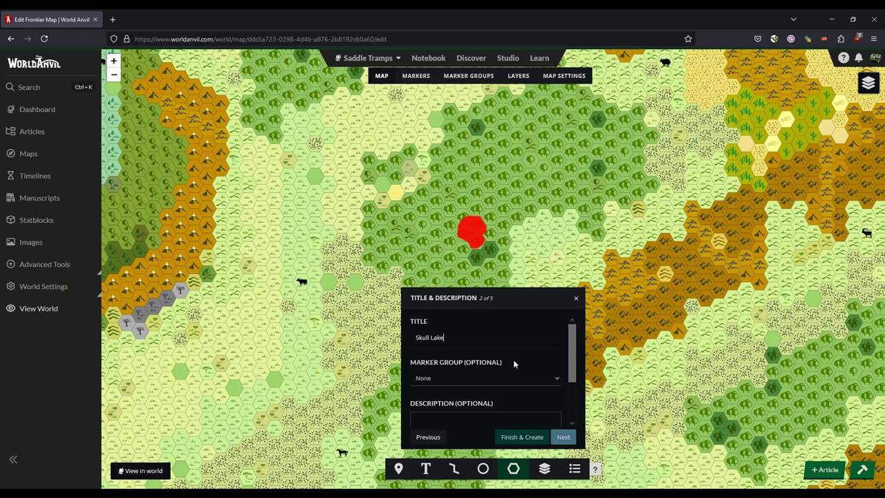
scroll(514, 364, down, 1)
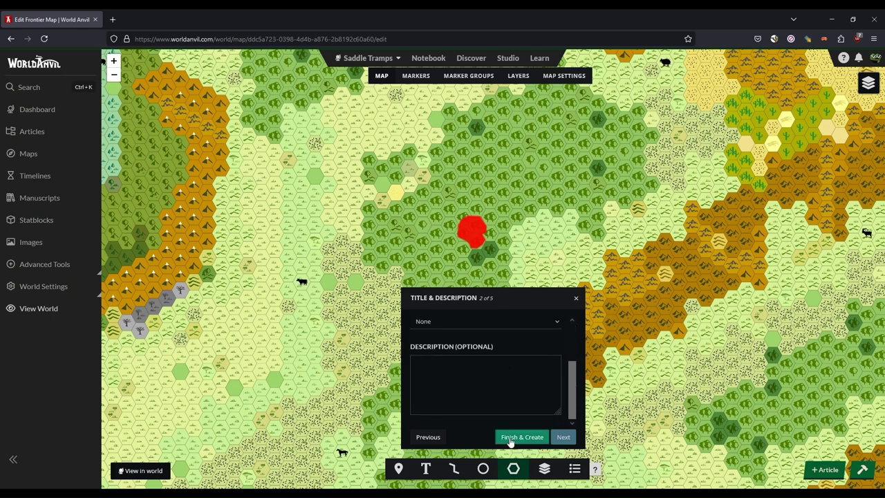
scroll(531, 349, up, 1)
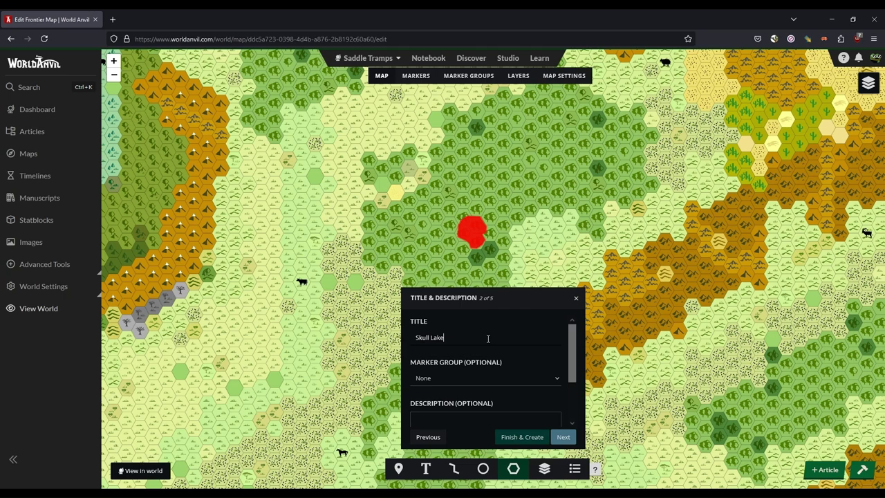
scroll(488, 346, down, 2)
click(522, 437)
Step: Open the Lover's Pond marker for editing and copy its polygon outline color #99ccff
drag(485, 320, 515, 267)
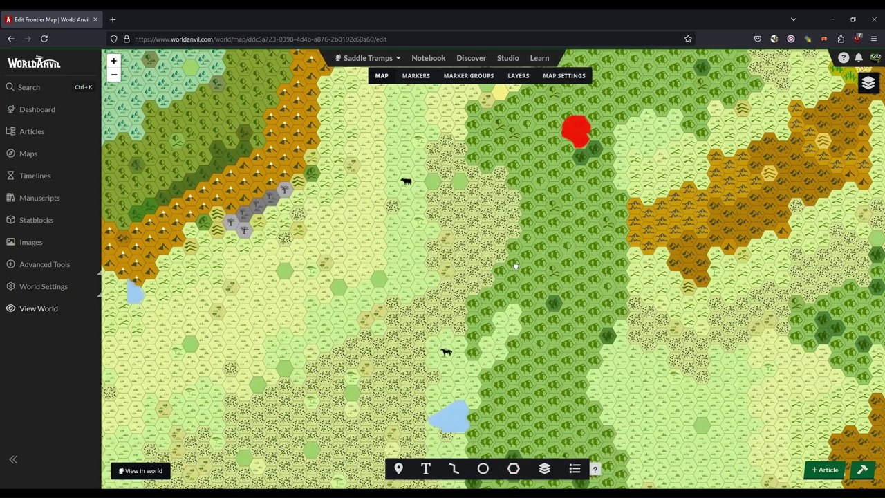
click(496, 334)
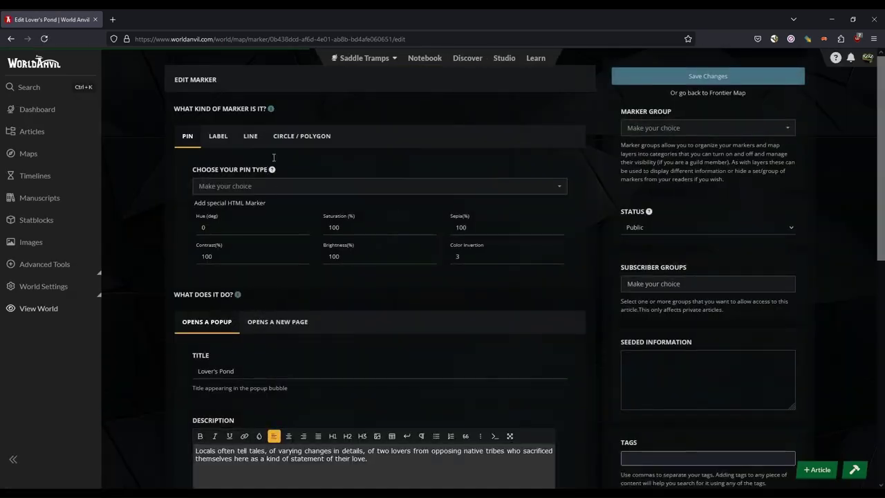
click(301, 135)
drag(198, 386, 223, 385)
key(ctrl+c)
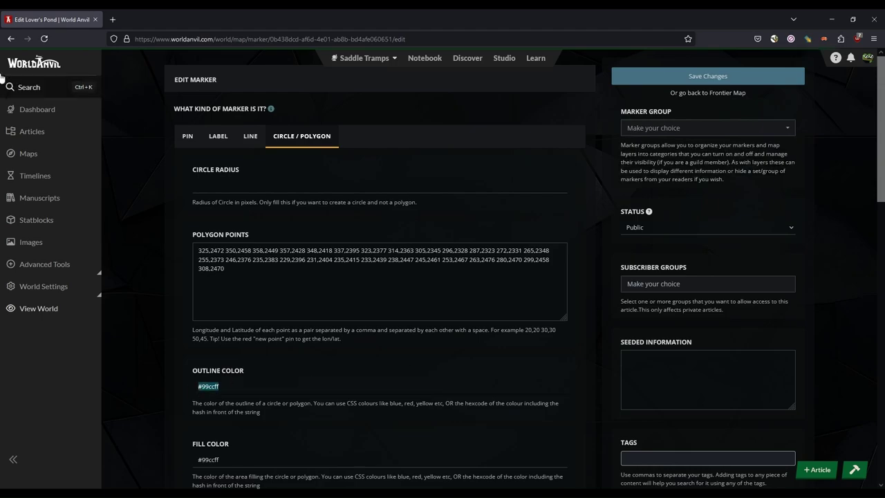
Step: Return to the map and open the Skull Lake marker for editing
click(10, 39)
click(576, 205)
scroll(576, 206, up, 1)
drag(549, 98, 559, 310)
click(573, 216)
click(630, 194)
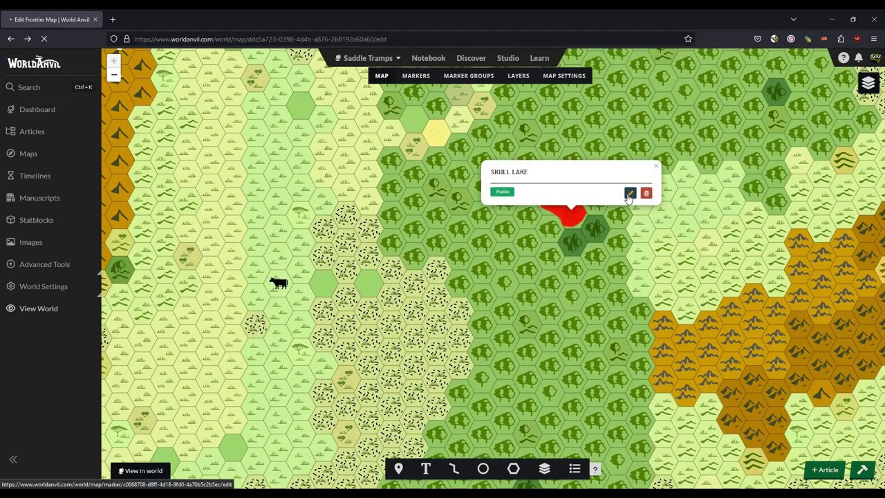
click(629, 194)
Step: Set both the outline color and fill color of the Skull Lake polygon to #99ccff
click(301, 136)
drag(222, 386, 177, 384)
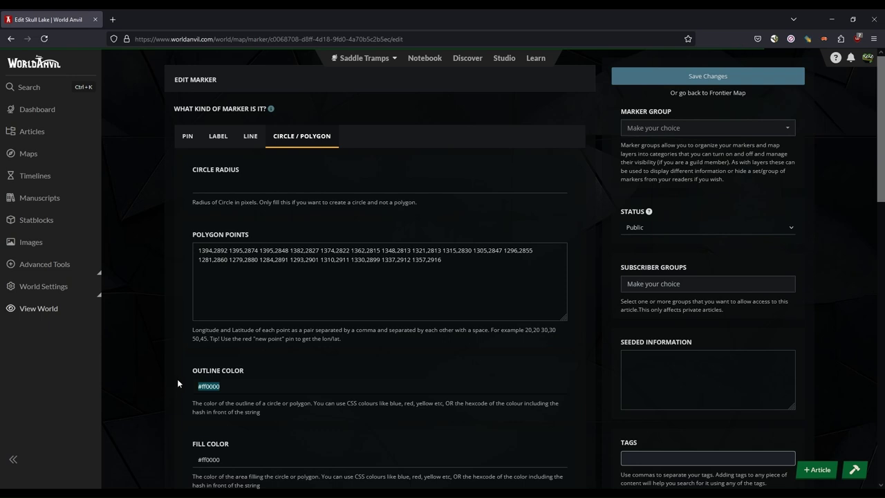
key(ctrl+v)
key(Tab)
key(ctrl+v)
Step: Start a new linked Geographic Location article for the marker and enter Skull Lake as its title
scroll(403, 266, down, 3)
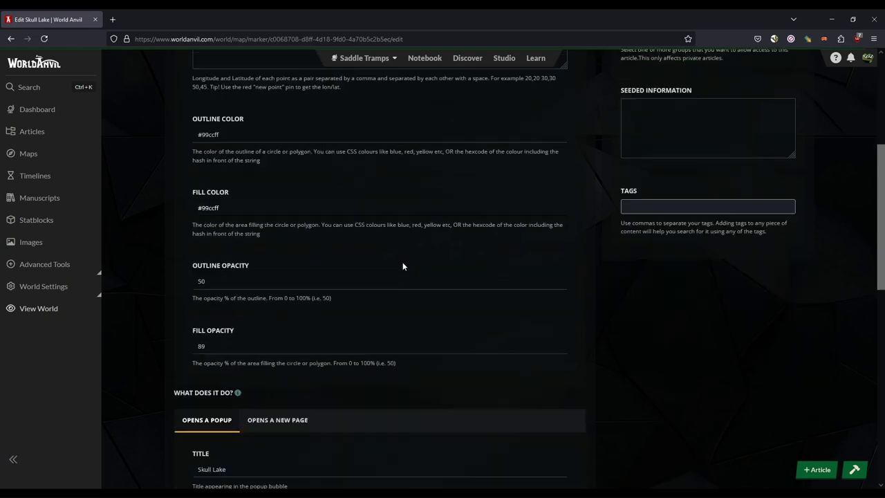
scroll(403, 266, down, 5)
click(227, 314)
click(493, 338)
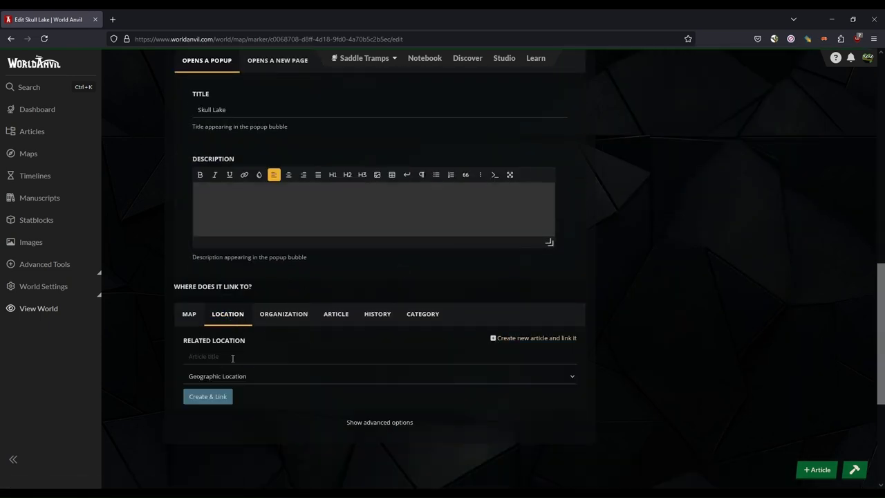
click(221, 356)
text(Skull Lake)
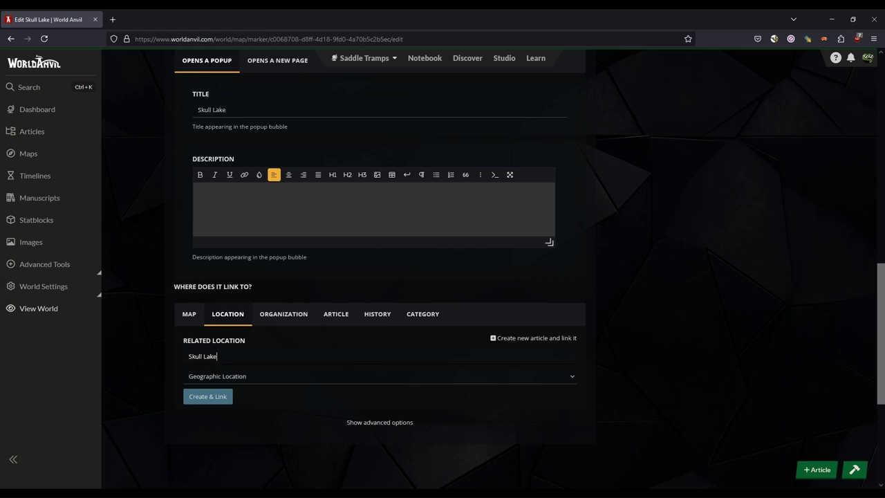
Step: Write the justified popup description "This place has had a dreadful reputation even in pre-white man times."
click(317, 174)
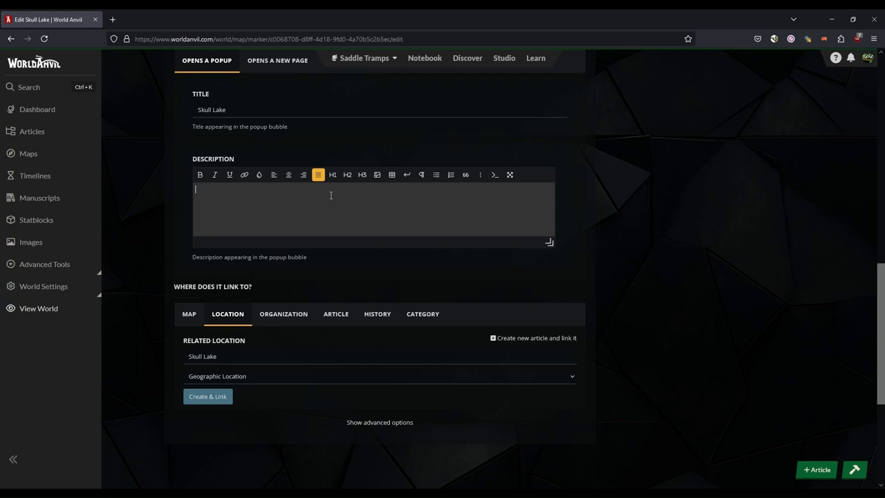
text(This place has had a dreadful reputation even in pr)
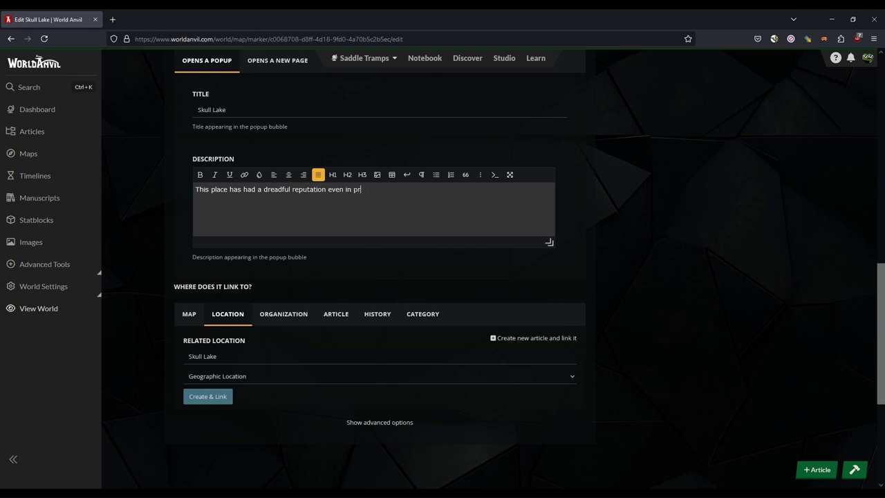
text(e-white man times.)
Step: Create and link the Skull Lake article, and choose a related category for the marker
click(204, 398)
click(421, 314)
click(283, 357)
click(273, 385)
Step: Save the Skull Lake marker's changes and return to the Frontier Map
scroll(651, 364, up, 4)
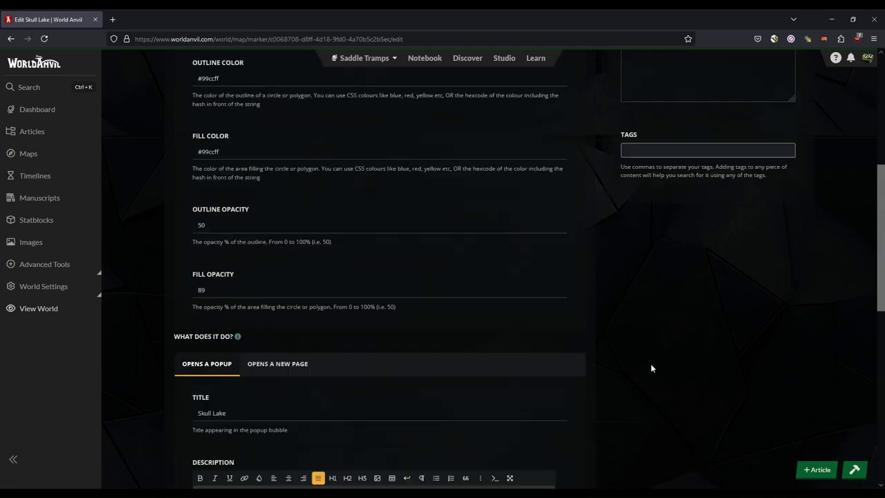
scroll(650, 367, up, 4)
click(685, 82)
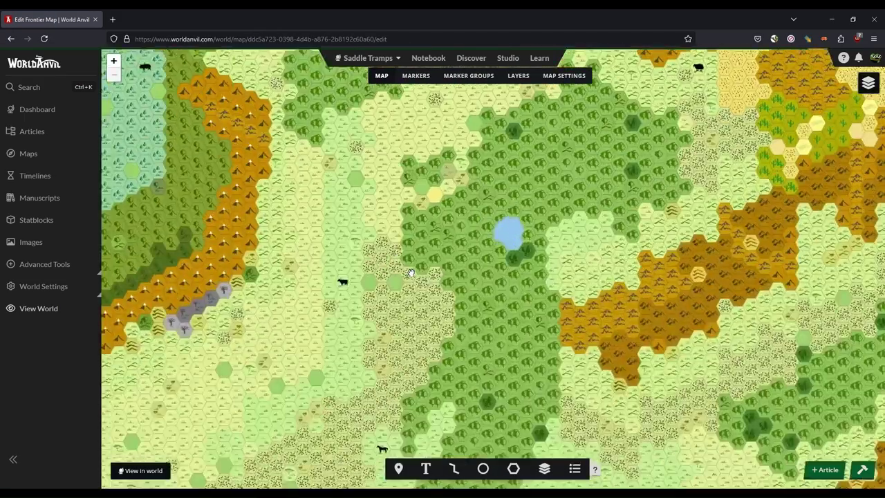
Step: Draw a closed, elongated lake polygon along the southern tip of the northern mountains, running southwest to the forest edge
drag(413, 328, 385, 235)
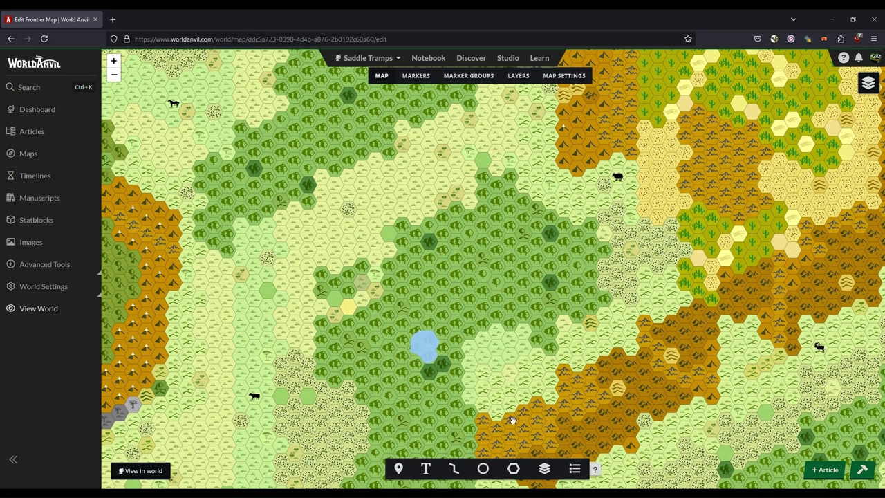
click(512, 469)
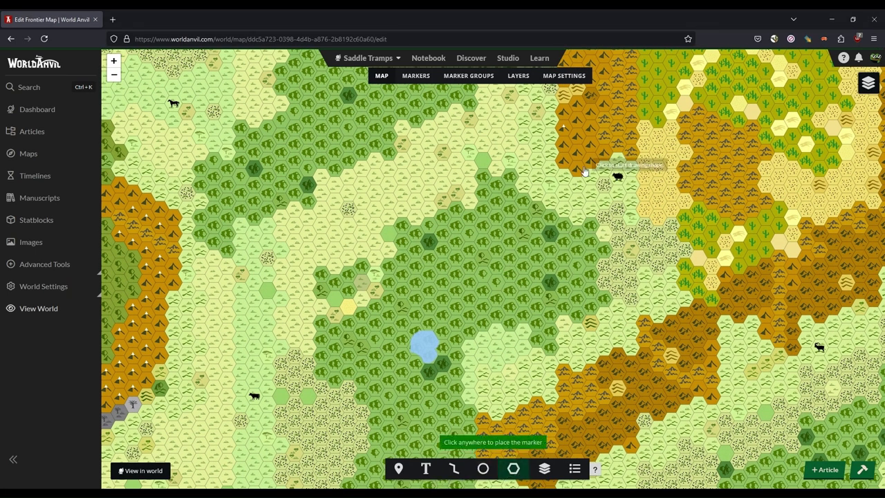
scroll(608, 164, up, 1)
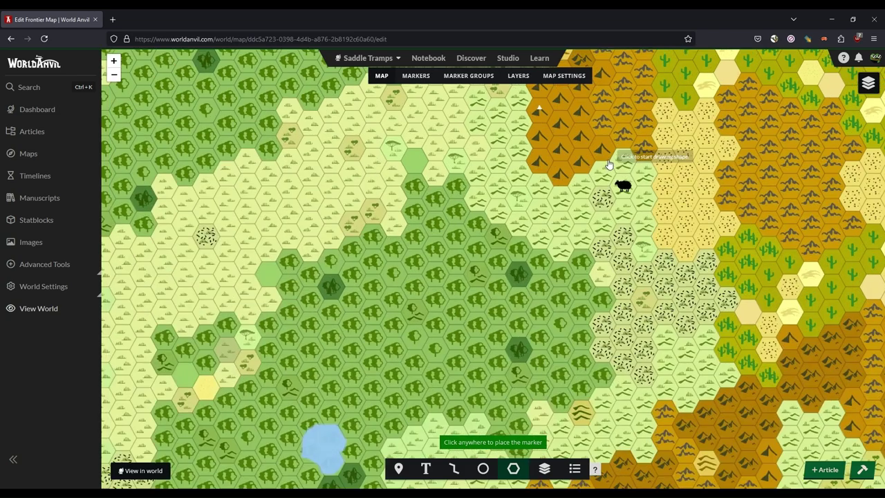
scroll(609, 164, up, 1)
click(609, 163)
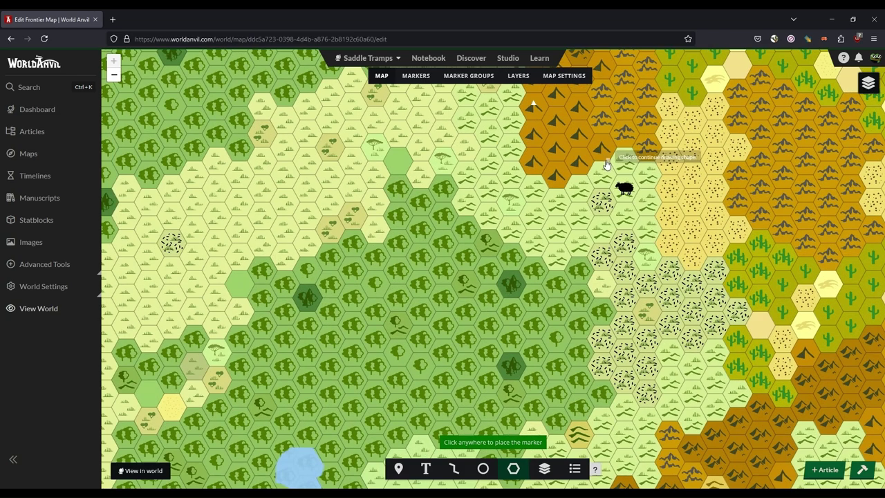
click(550, 185)
click(544, 181)
click(540, 175)
click(534, 173)
click(529, 172)
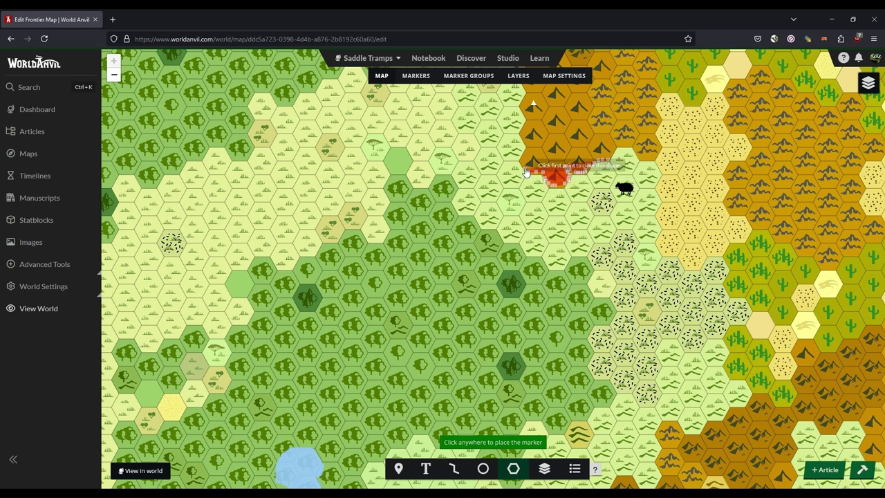
click(521, 164)
click(524, 172)
click(528, 177)
click(532, 181)
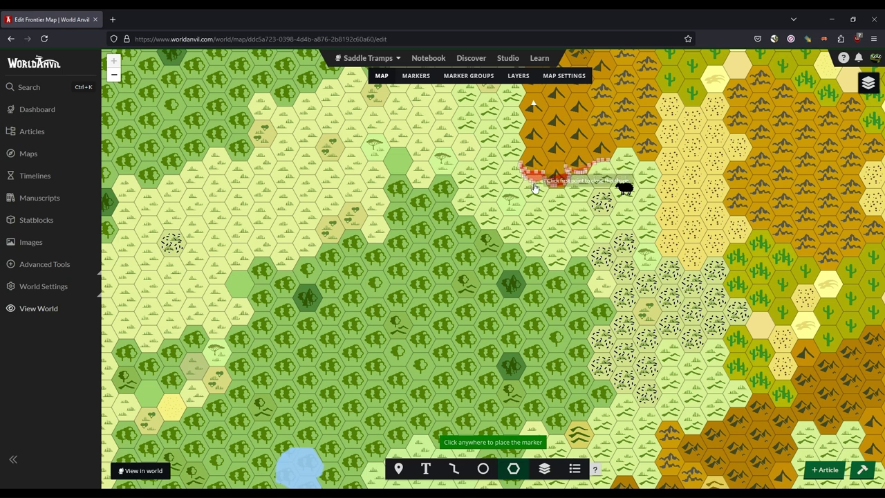
click(494, 220)
click(495, 225)
click(499, 228)
click(505, 227)
click(511, 225)
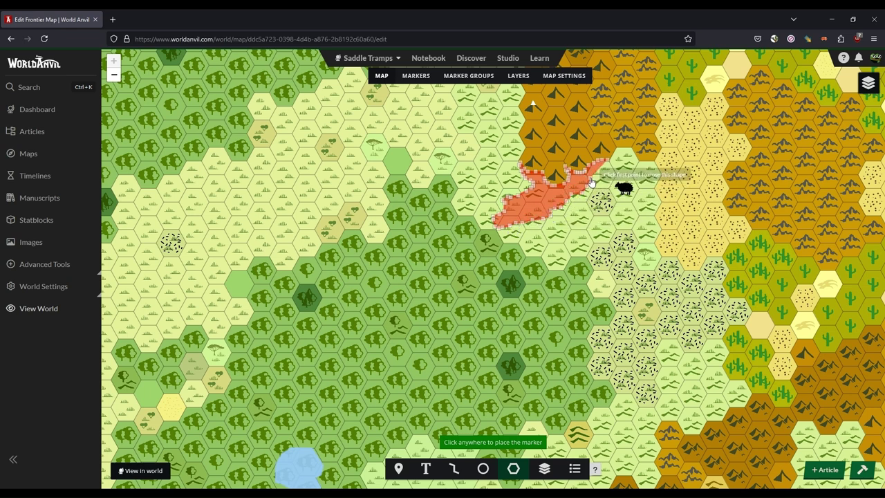
click(607, 164)
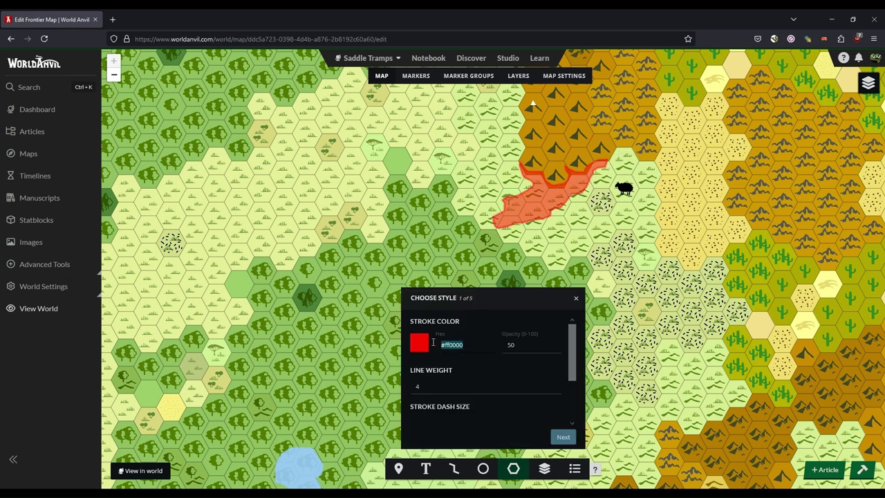
Step: Set the new polygon's stroke and fill colors to #99ccff and increase its fill opacity
key(ctrl+v)
drag(569, 346, 569, 396)
drag(464, 404, 430, 407)
key(ctrl+v)
drag(518, 406, 493, 406)
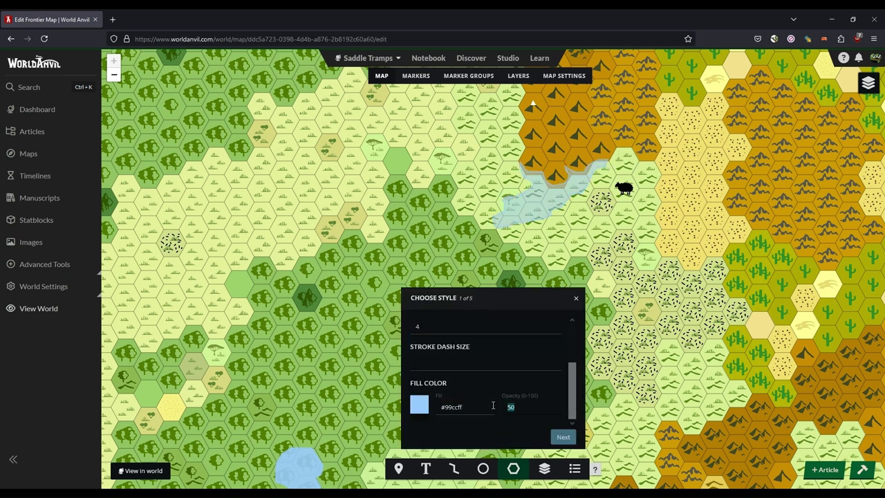
Step: Title the polygon marker Lazy Lake and create it
click(562, 437)
text(Lazy)
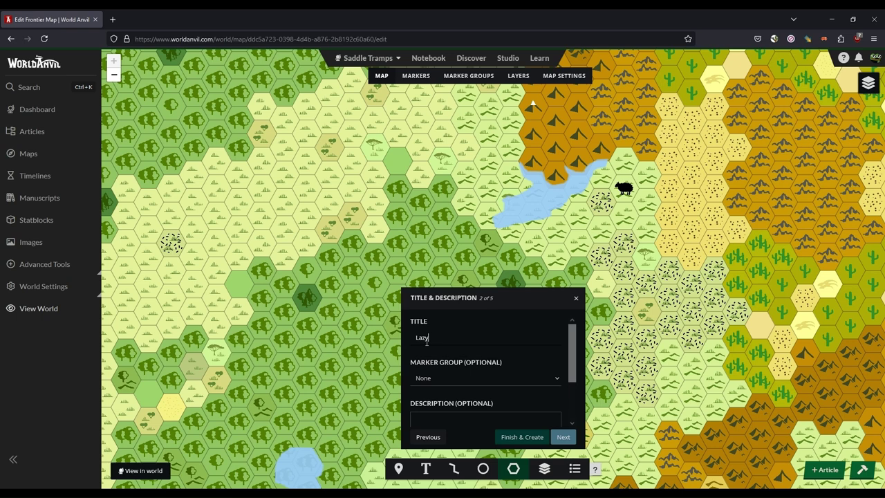
text( Lake)
click(522, 437)
Step: Open the Lazy Lake marker for editing and enter Lazy Lake as the title of a new linked Geographic Location article
click(584, 179)
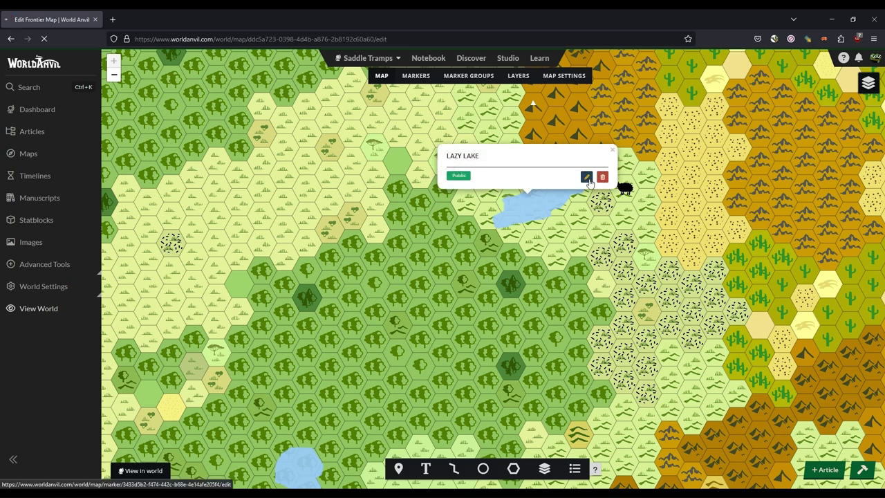
scroll(256, 371, down, 3)
click(227, 340)
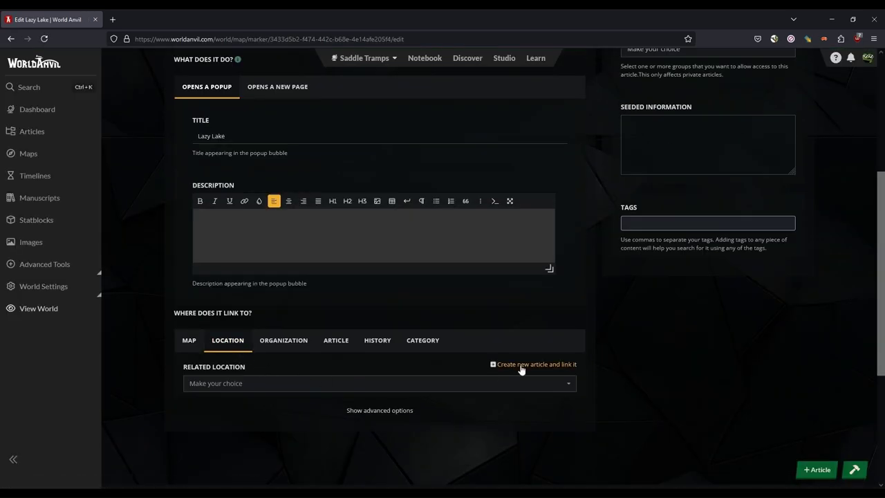
click(519, 364)
text(Lazy lake)
key(BackSpace)
key(BackSpace)
key(BackSpace)
key(BackSpace)
text(Lake)
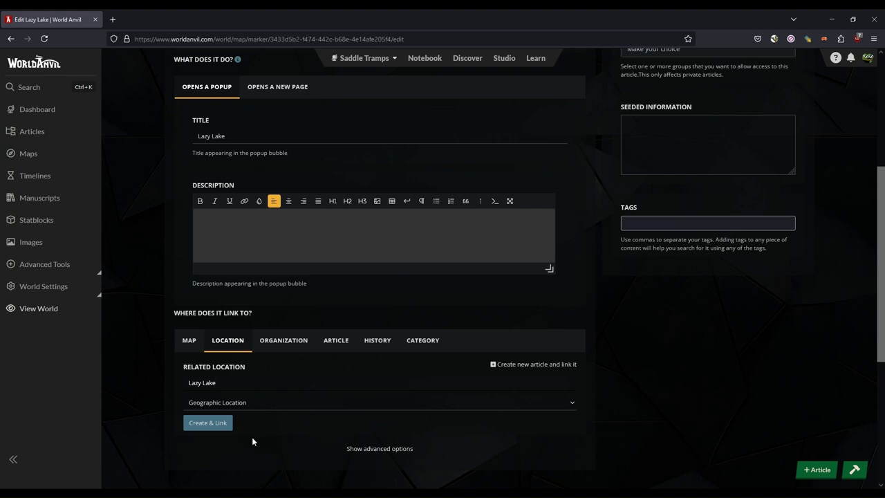
Step: Link the Lazy Lake marker to the Atlas category
click(429, 340)
click(248, 382)
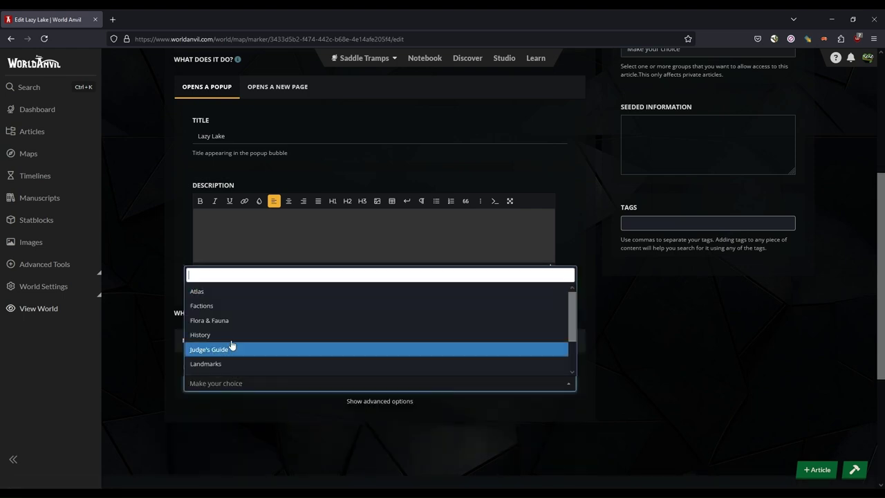
click(231, 295)
Step: Describe the marker as "The last watering hole before you start heading to real dry and sandy country." and save the changes
scroll(285, 269, up, 2)
click(299, 320)
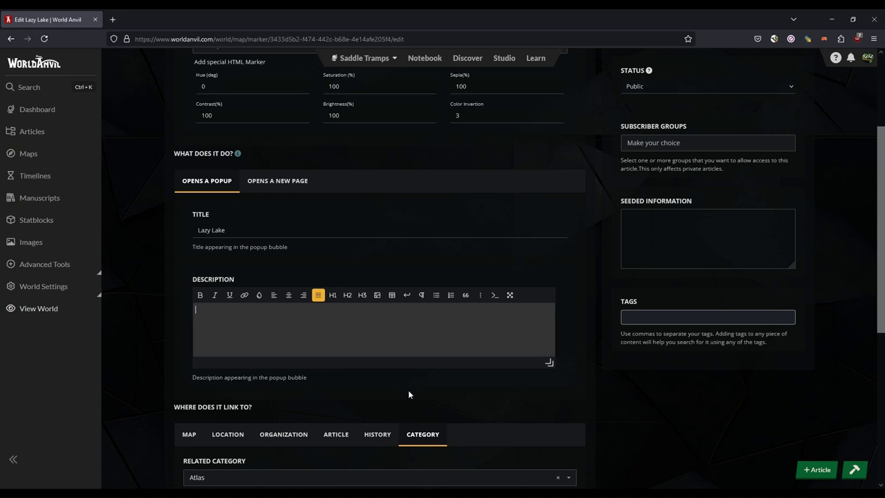
text(R)
key(BackSpace)
text(The last )
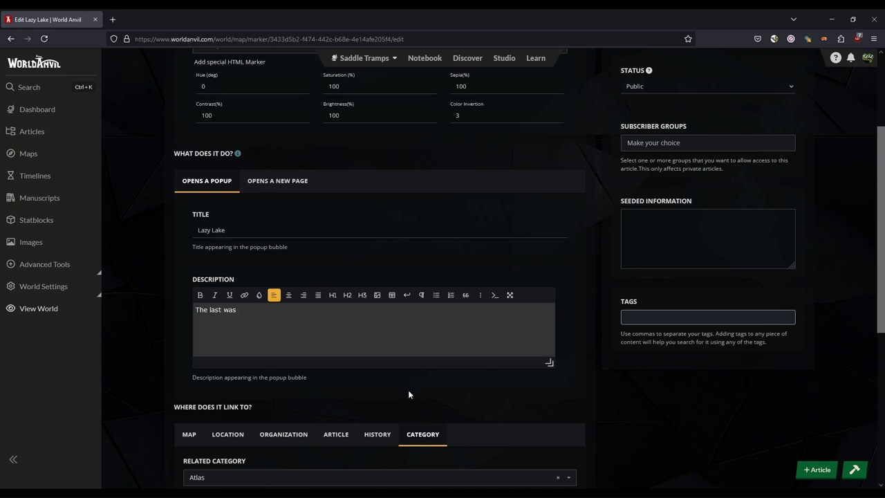
text(watering hole before you start heading to real)
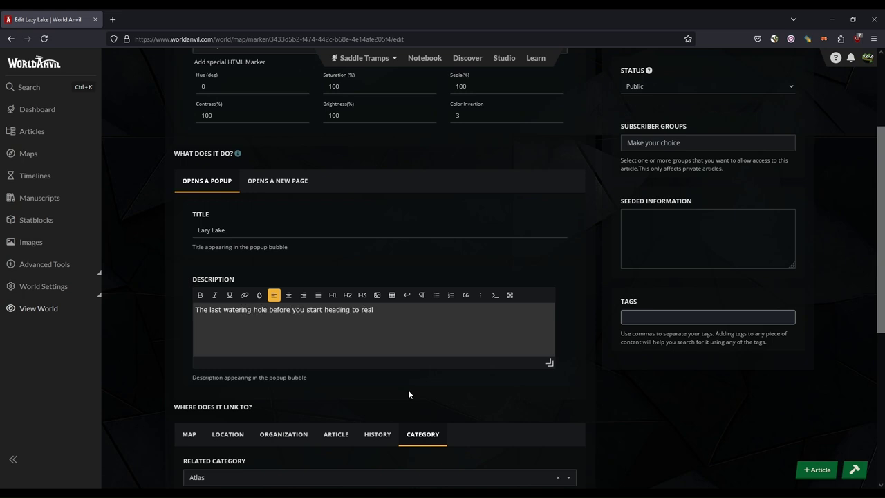
text( dry and sandy country.)
scroll(529, 333, up, 4)
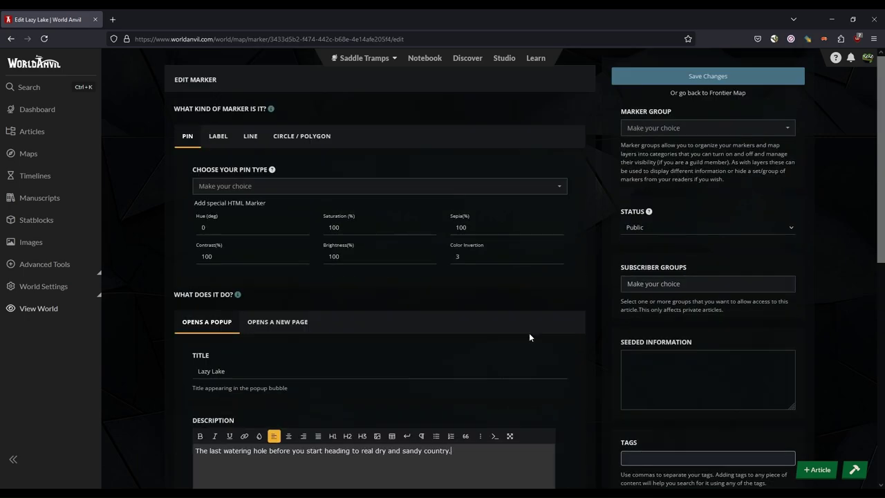
click(695, 77)
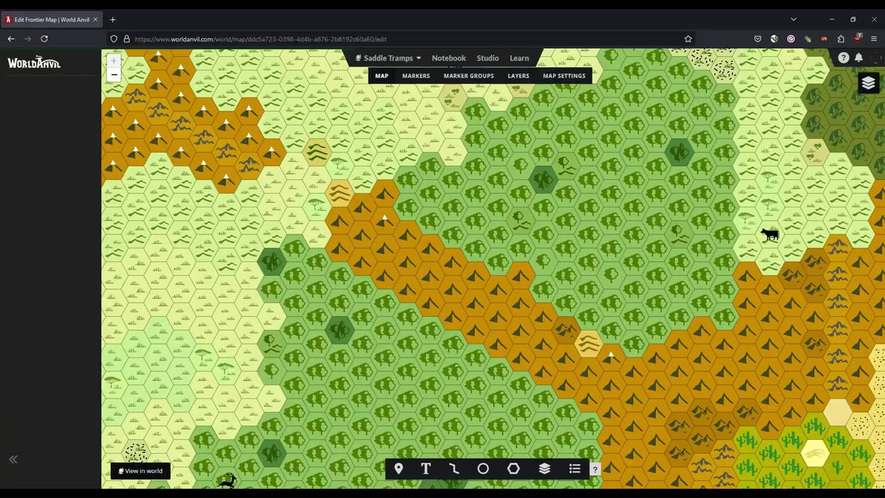
Step: Draw a closed, irregular lake polygon in the grassland notch below the southern mountains, west of the goat icon, with a lobe extending southeast
scroll(338, 187, down, 3)
drag(401, 413, 390, 224)
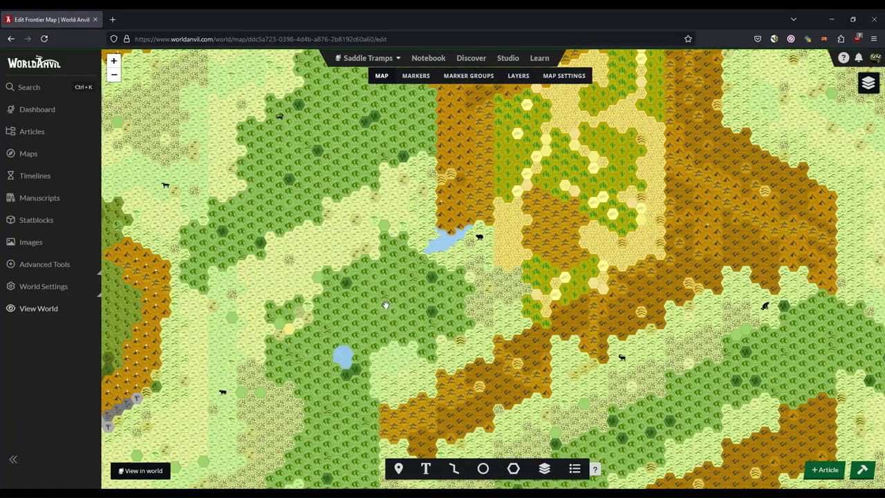
drag(449, 414, 456, 268)
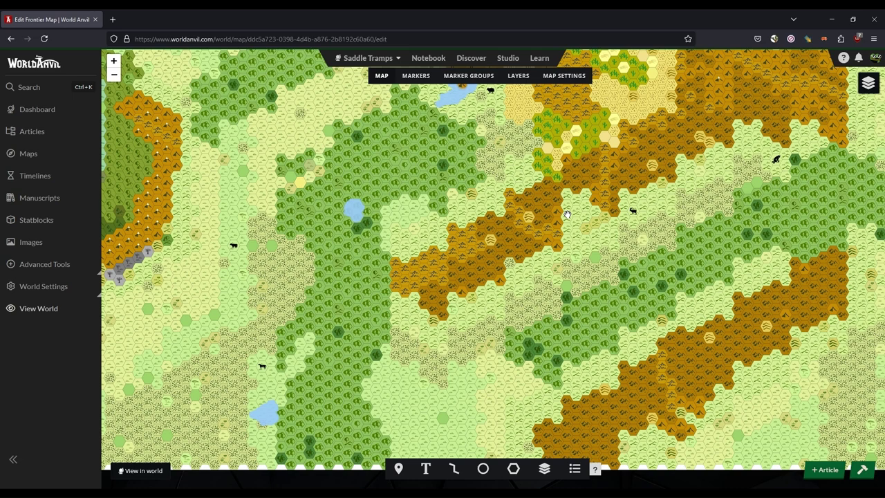
scroll(567, 214, up, 3)
click(513, 468)
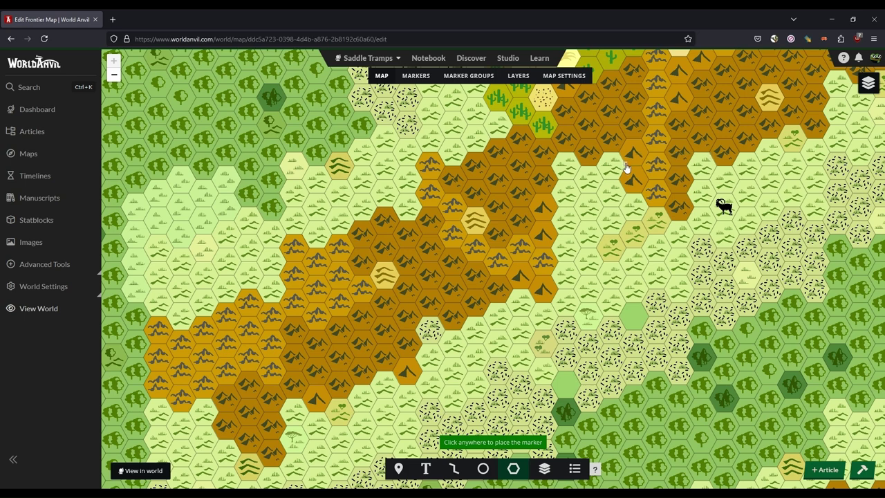
click(613, 158)
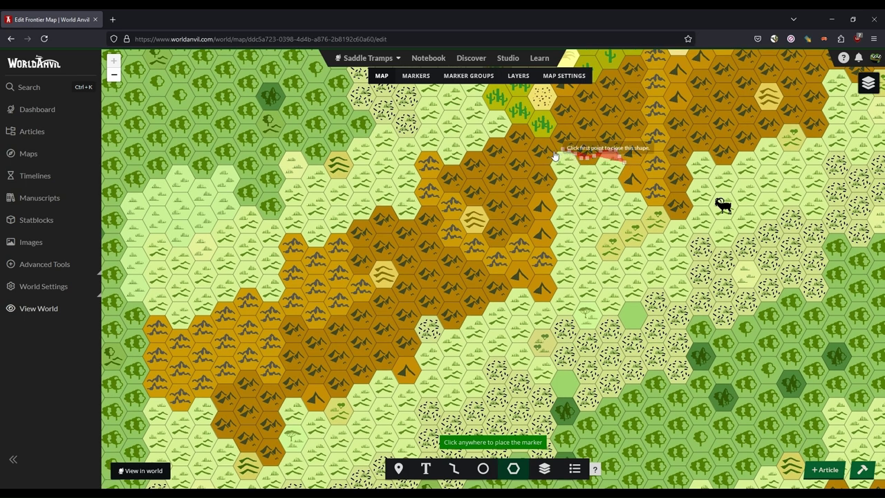
click(552, 152)
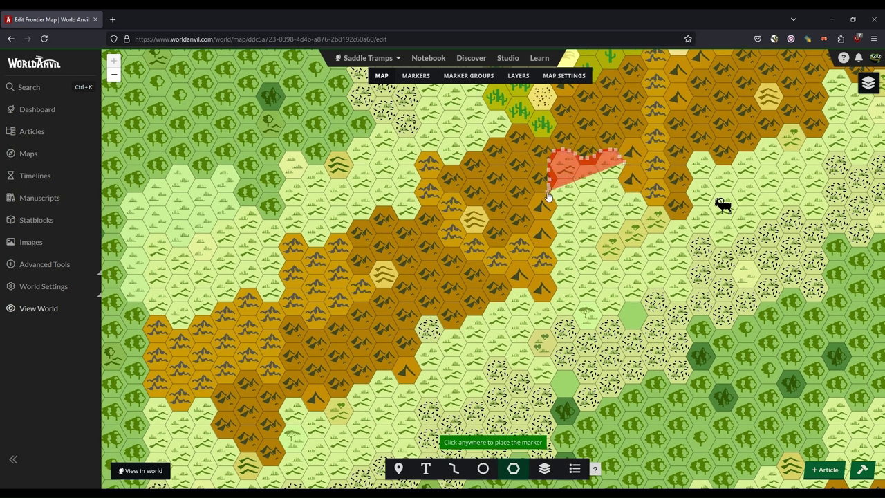
click(548, 197)
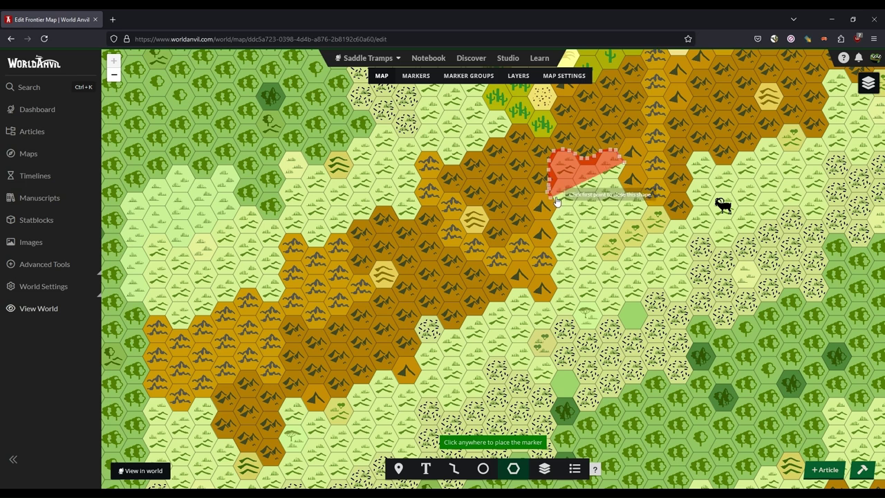
click(592, 200)
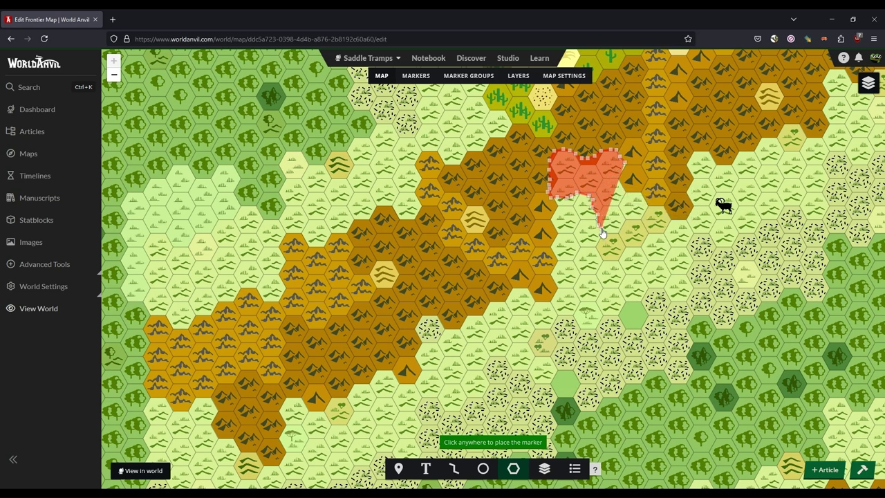
click(601, 233)
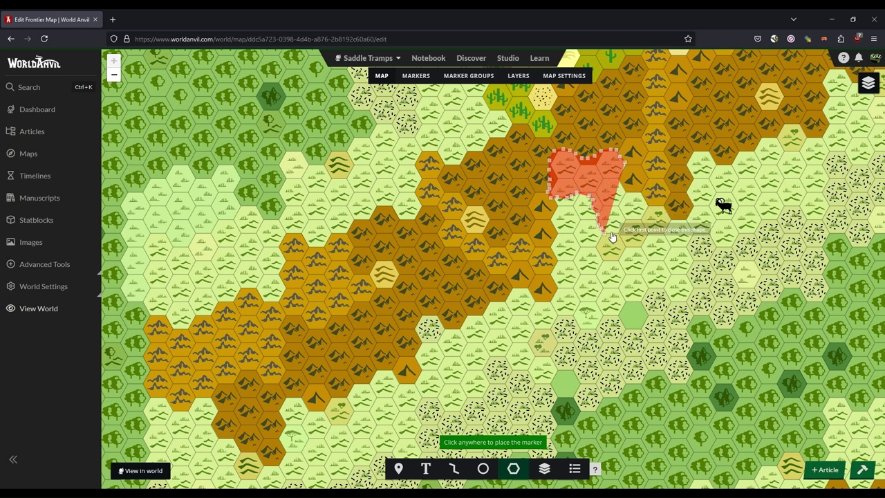
click(645, 203)
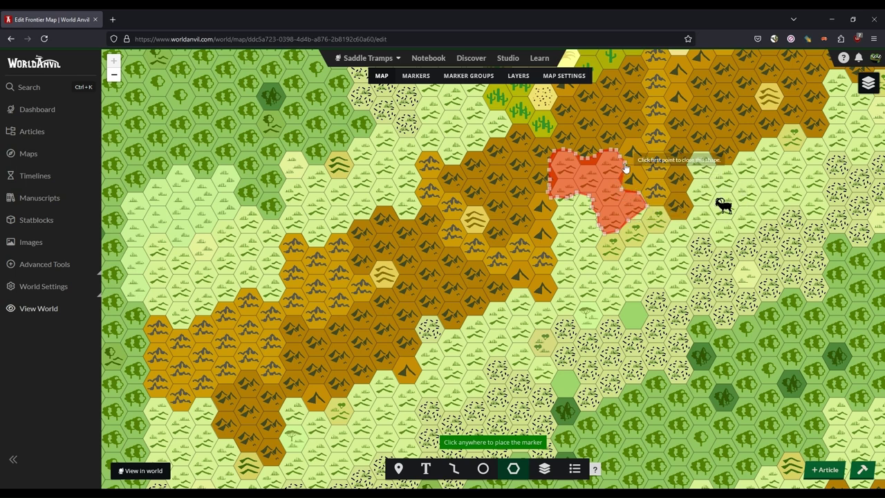
click(624, 165)
Step: Set the new polygon's stroke and fill colors to #99ccff and its fill opacity to 89
drag(465, 343, 419, 345)
text(#99ccff)
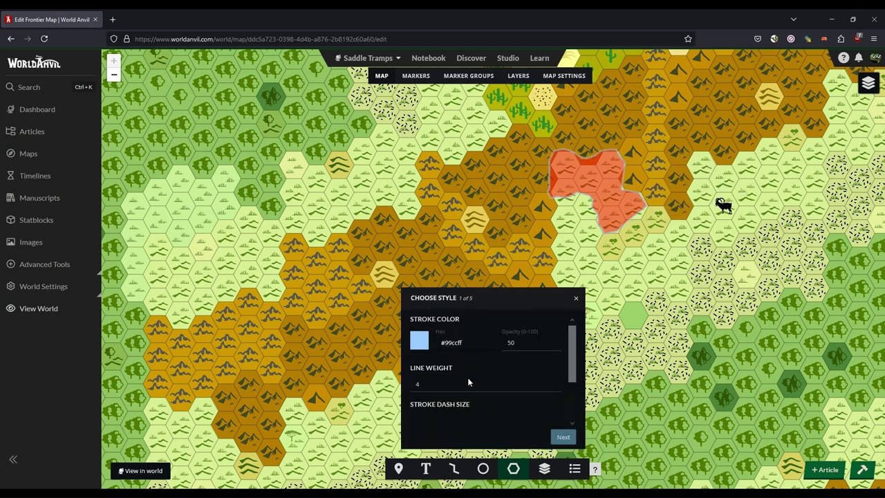
scroll(467, 379, down, 2)
drag(468, 406, 434, 406)
text(#99ccff)
drag(524, 407, 503, 407)
text(89)
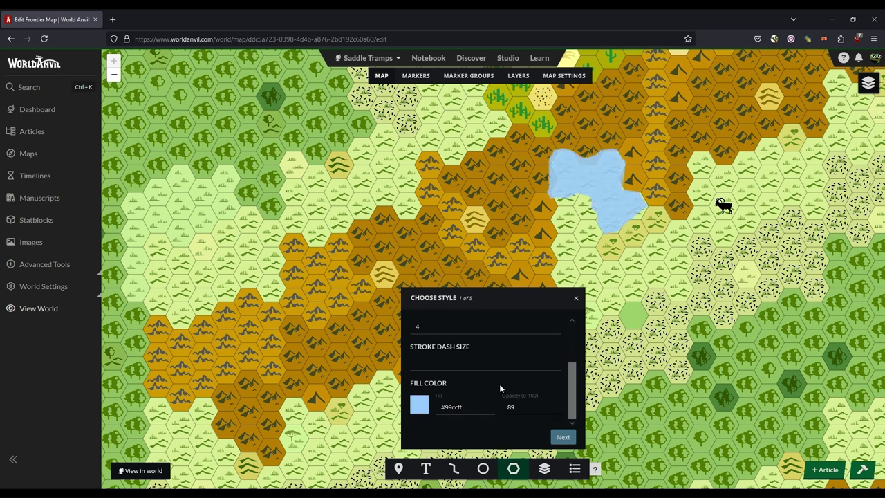
click(564, 440)
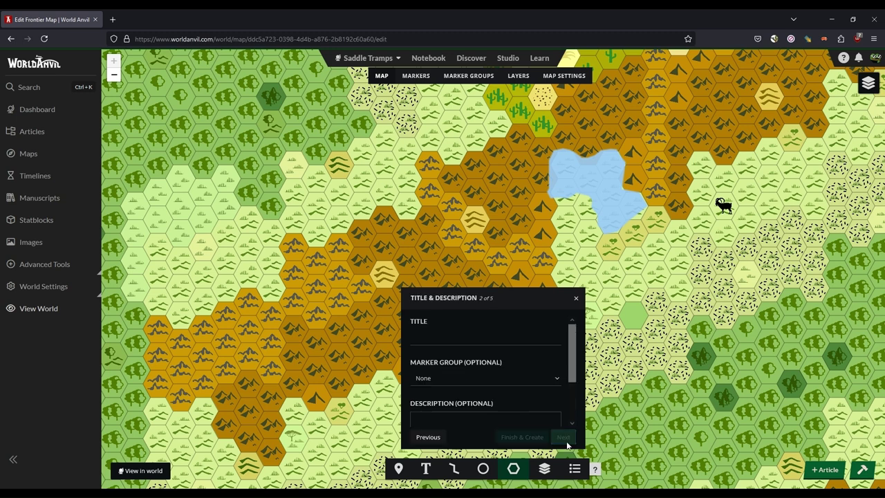
Step: Title the polygon marker Crater Falls and create it
click(423, 340)
text(Crater GF)
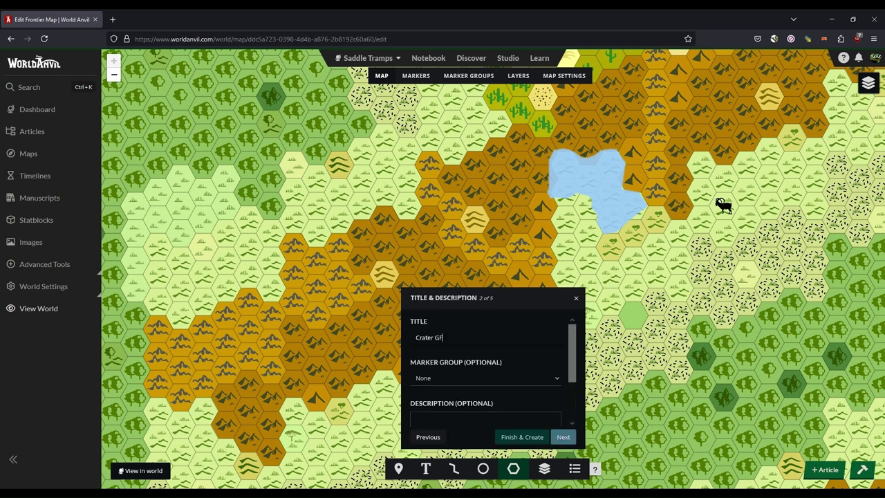
scroll(484, 387, down, 1)
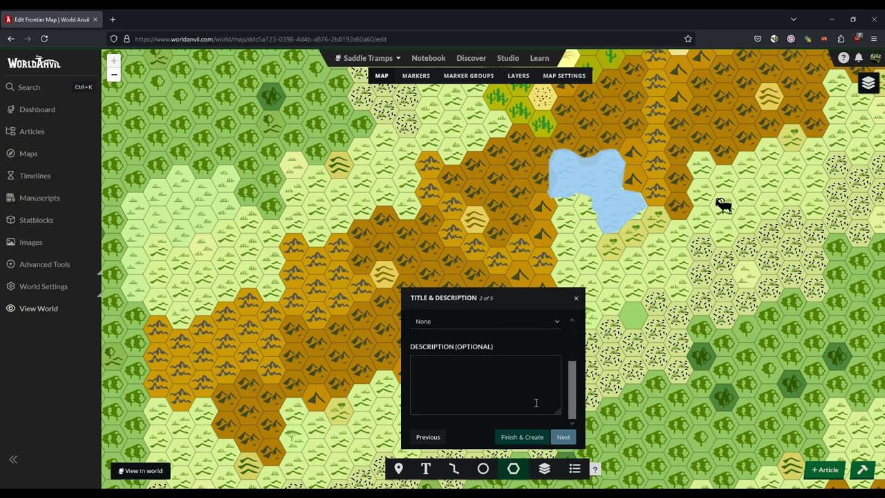
click(522, 437)
Step: Open the Crater Falls marker for editing and enter Crater Falls as the title of a new linked Geographic Location article
click(654, 182)
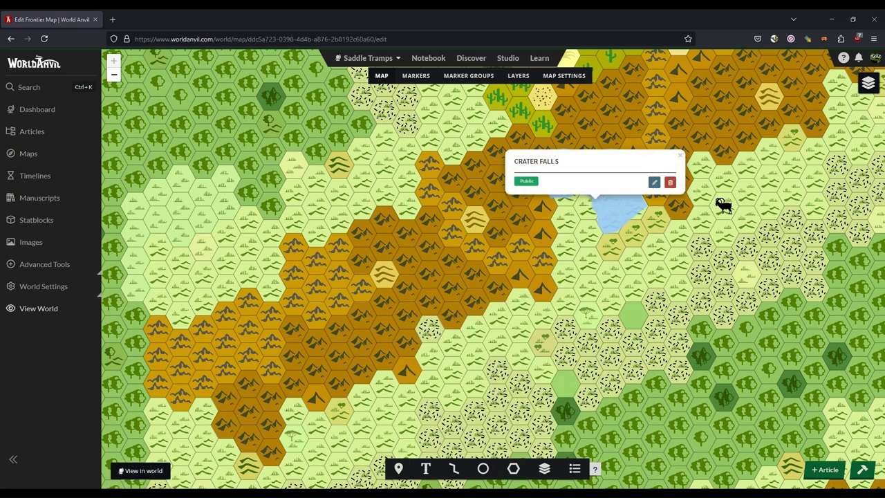
scroll(336, 338, down, 3)
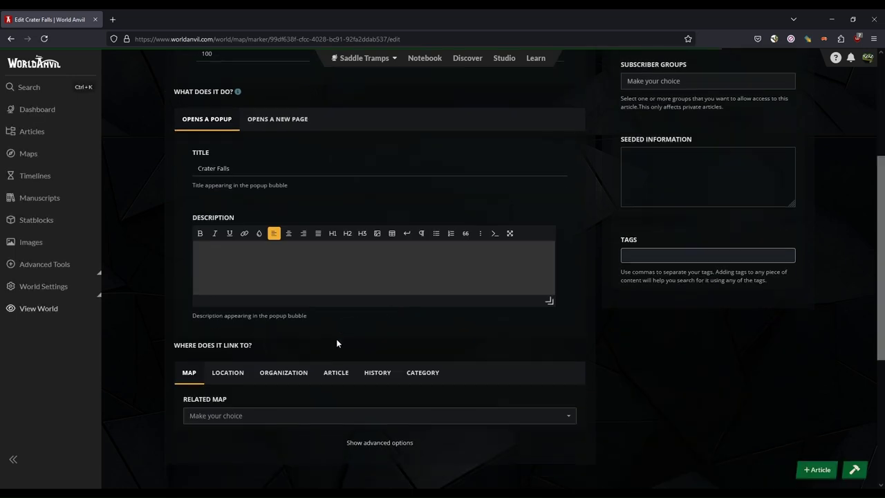
click(227, 340)
click(530, 365)
click(250, 384)
text(Cra)
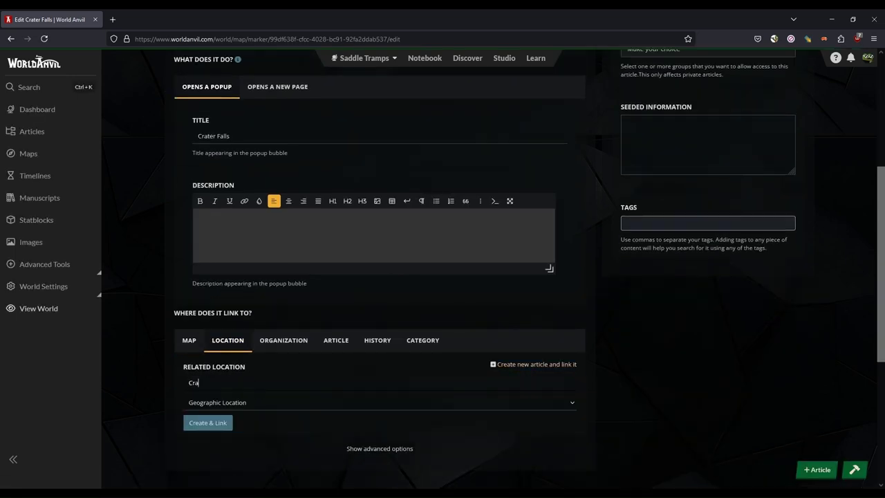
text(ter Falls)
Step: Enter the description "An area of cascading ponds and water falls that many believe goes down deep into the veins of the earth."
scroll(304, 263, up, 1)
click(318, 247)
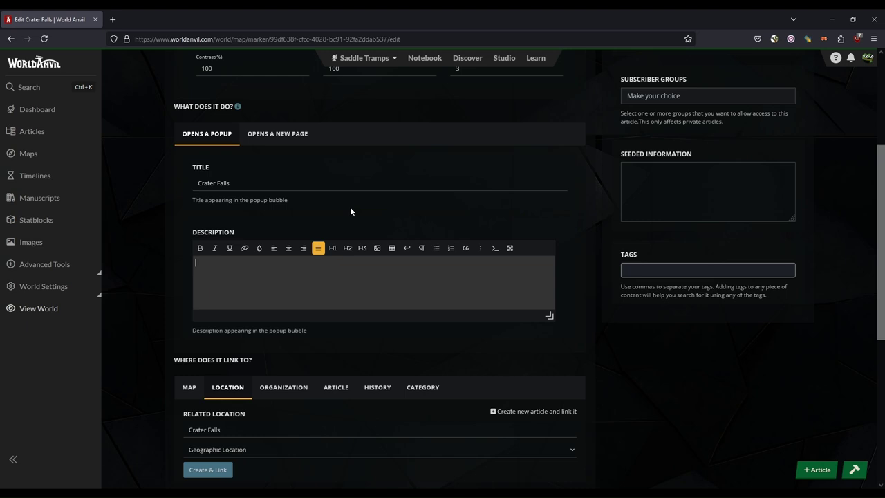
text(n area of cascading ponds and water falls)
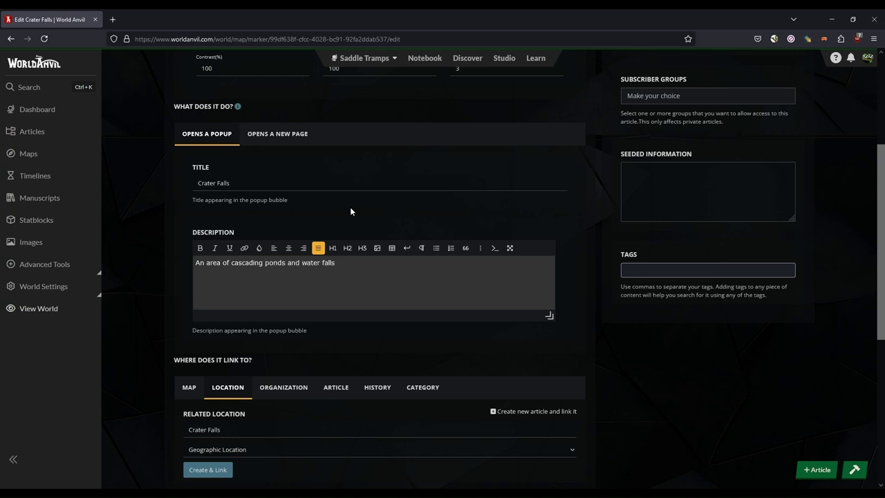
text( that many believe)
text( lea)
key(BackSpace)
key(BackSpace)
key(BackSpace)
text(goes down deep)
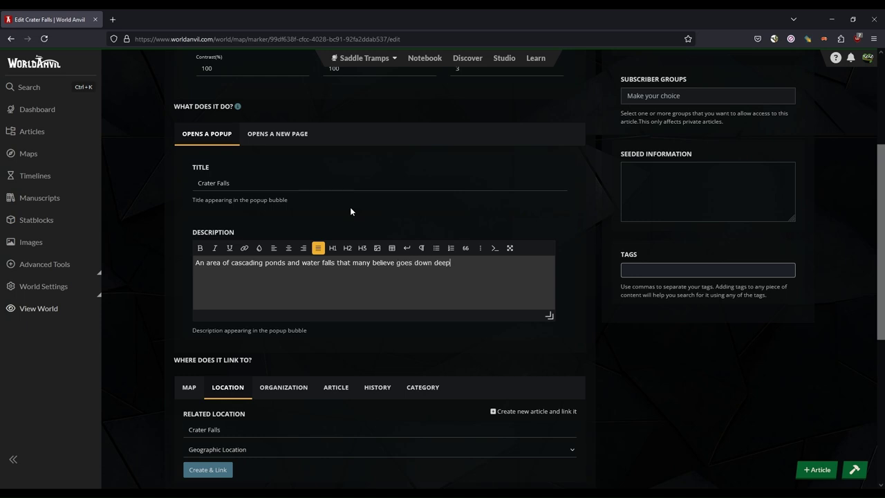
text( into the veins of the earth.)
Step: Replace "ponds" with "springs" in the description and join "water falls" into "waterfalls"
scroll(350, 207, up, 1)
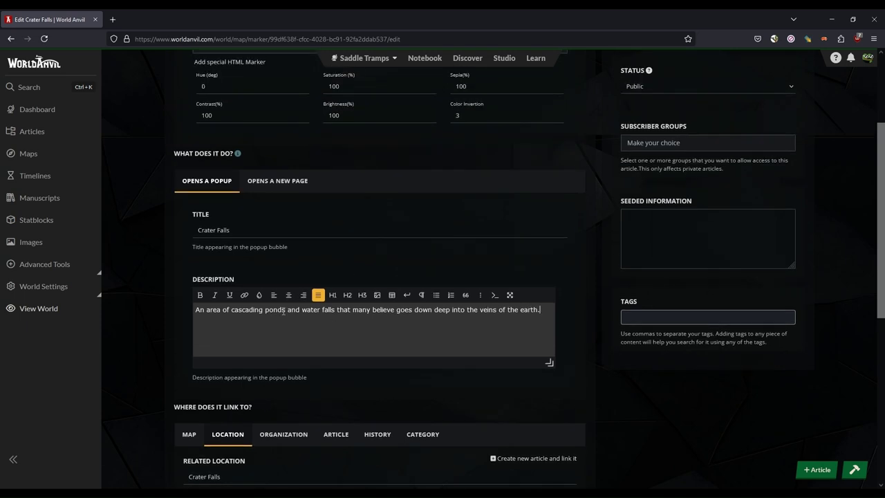
drag(287, 310, 265, 309)
text(springs)
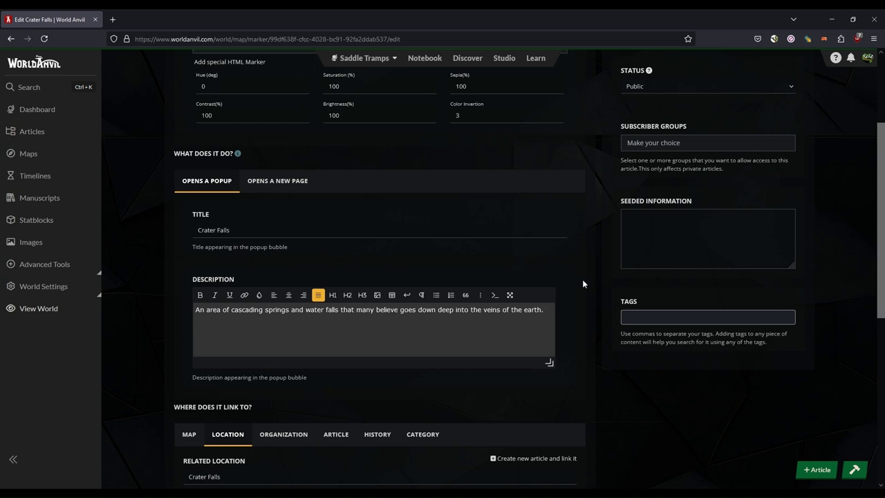
scroll(582, 279, up, 2)
scroll(582, 276, down, 2)
click(327, 310)
key(BackSpace)
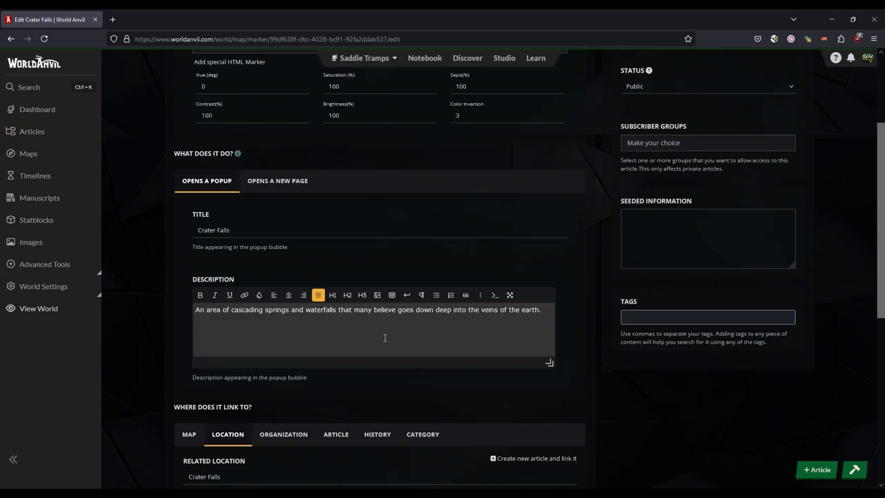
Step: Link the Crater Falls marker to a related category and save the changes
scroll(589, 272, up, 2)
scroll(590, 272, down, 5)
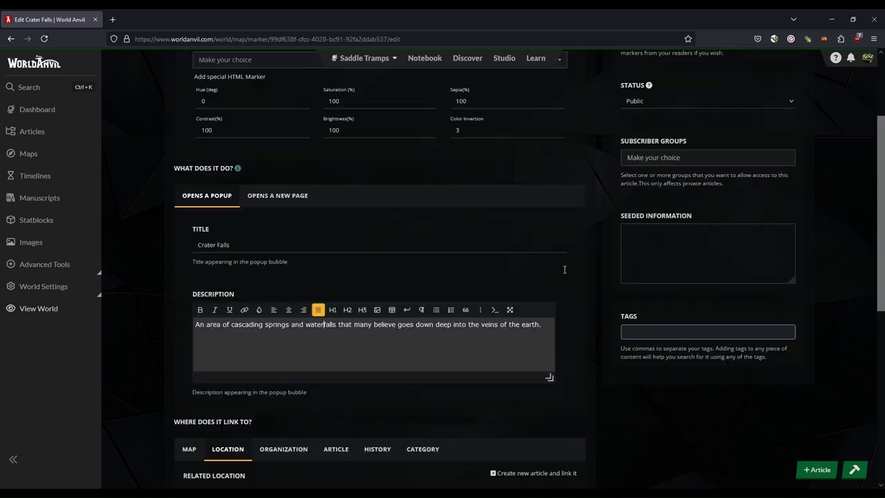
click(422, 247)
click(296, 290)
click(212, 331)
scroll(468, 204, up, 5)
click(712, 76)
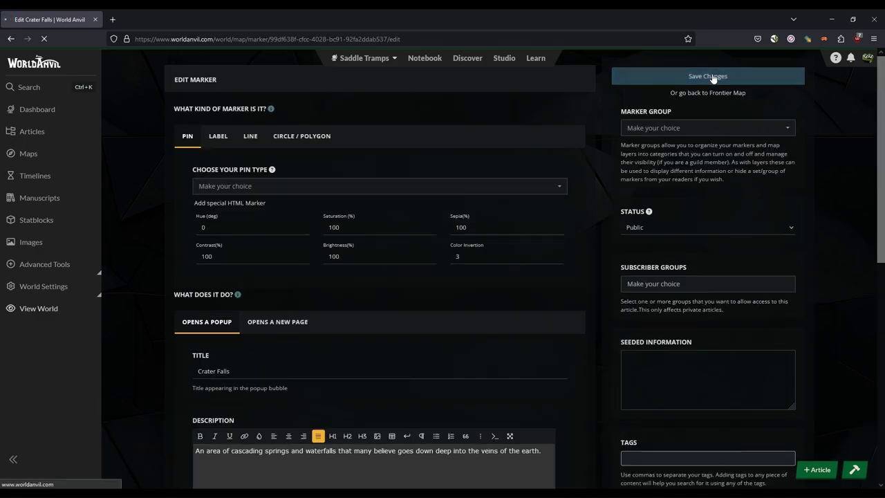
scroll(586, 214, down, 3)
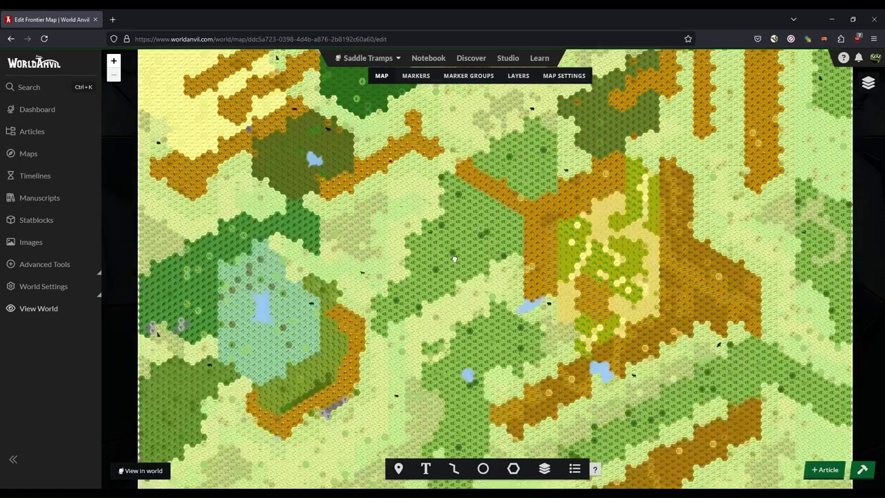
scroll(626, 394, up, 2)
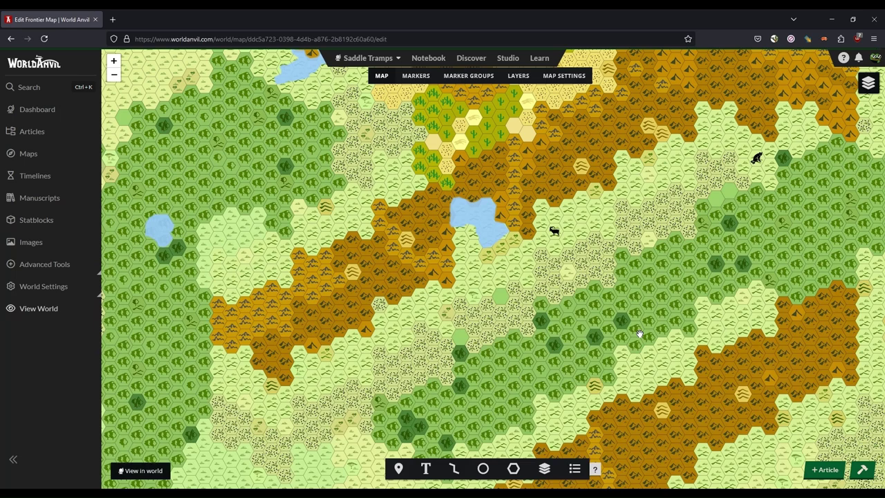
click(512, 469)
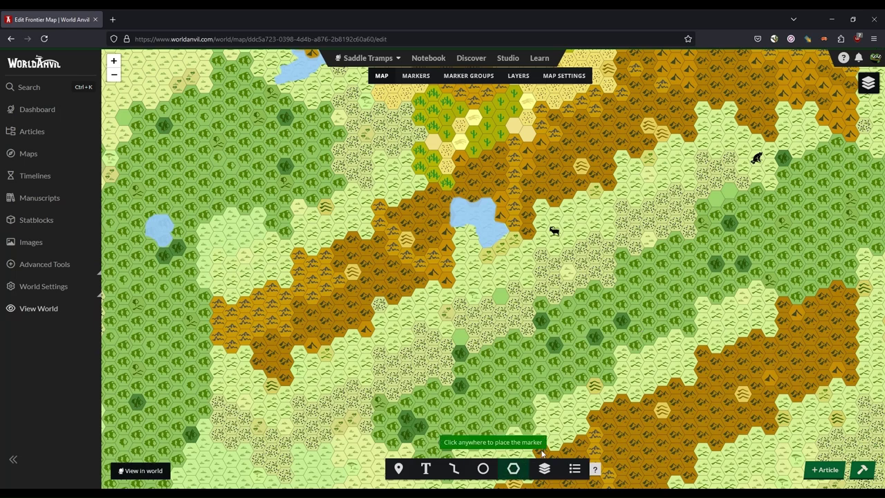
scroll(557, 413, up, 2)
drag(557, 413, 555, 340)
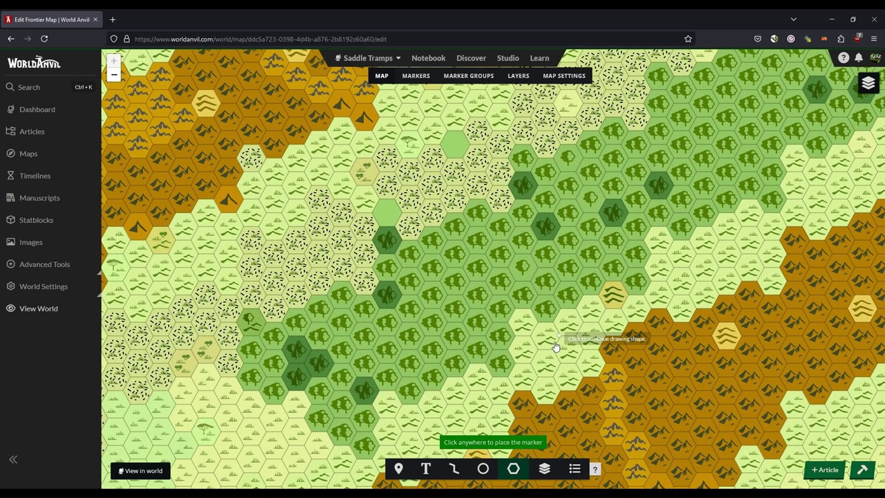
click(557, 337)
click(573, 311)
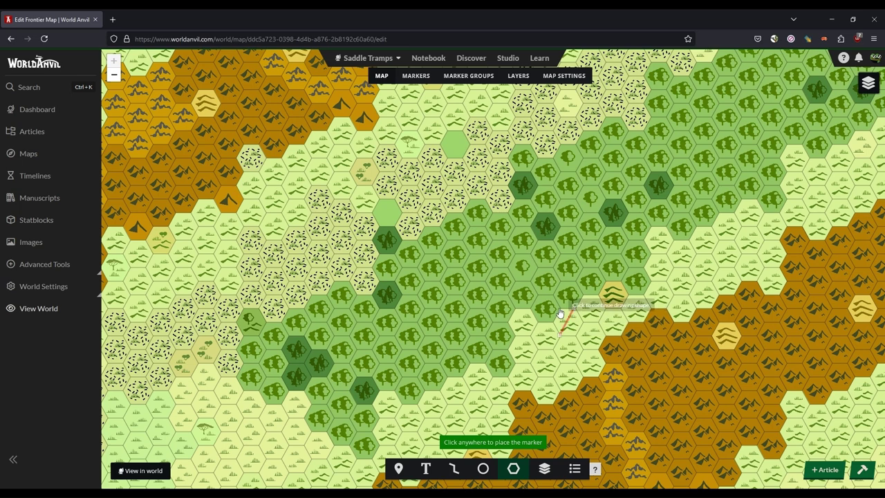
click(559, 310)
click(557, 334)
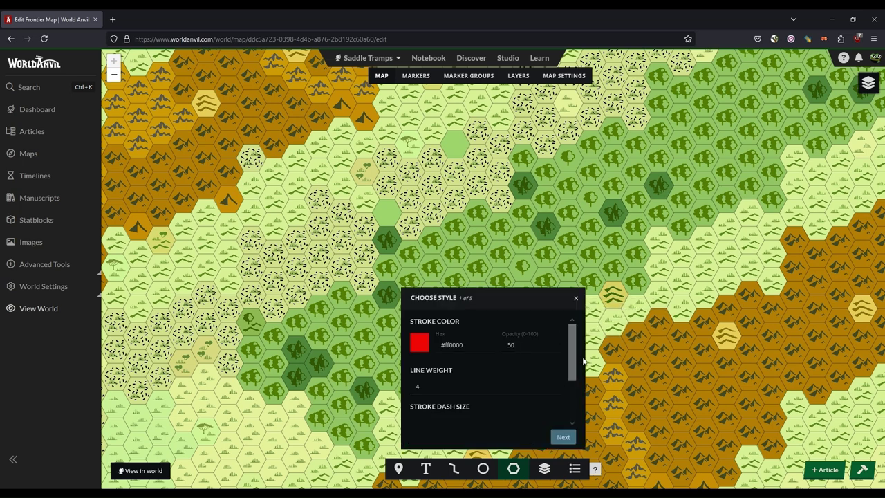
click(580, 301)
Step: Draw a closed, irregular lake polygon over the light grassland pocket between the southern forest and the brown hills
click(572, 307)
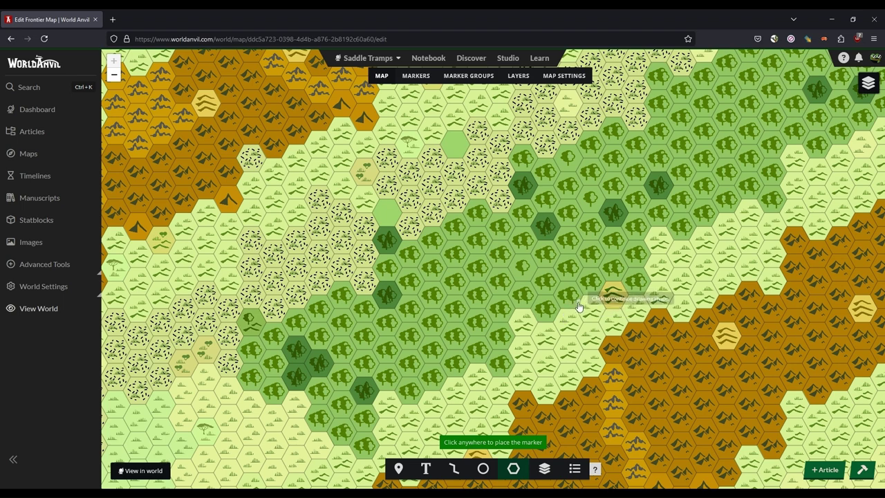
click(553, 319)
click(537, 320)
click(530, 311)
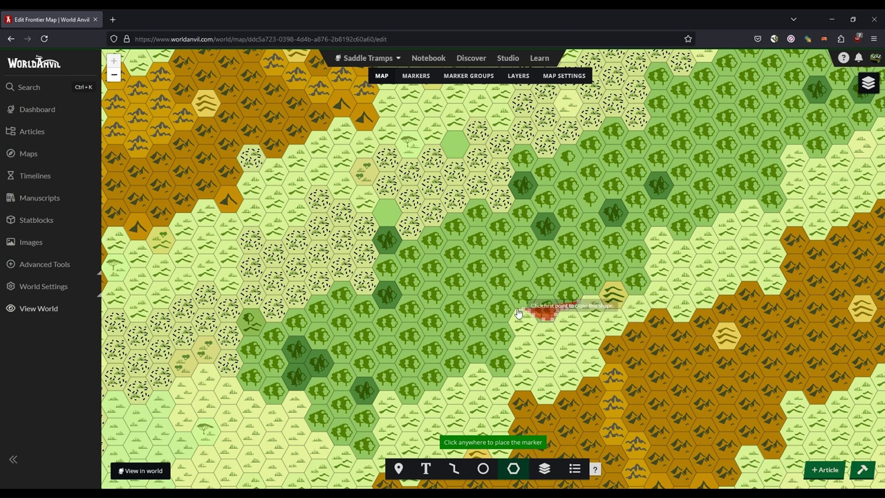
click(517, 311)
click(516, 314)
click(525, 316)
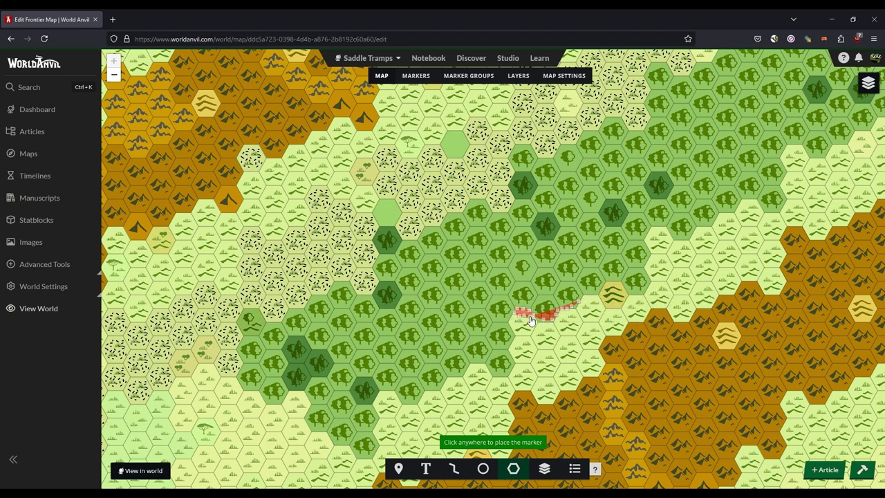
click(531, 319)
click(528, 324)
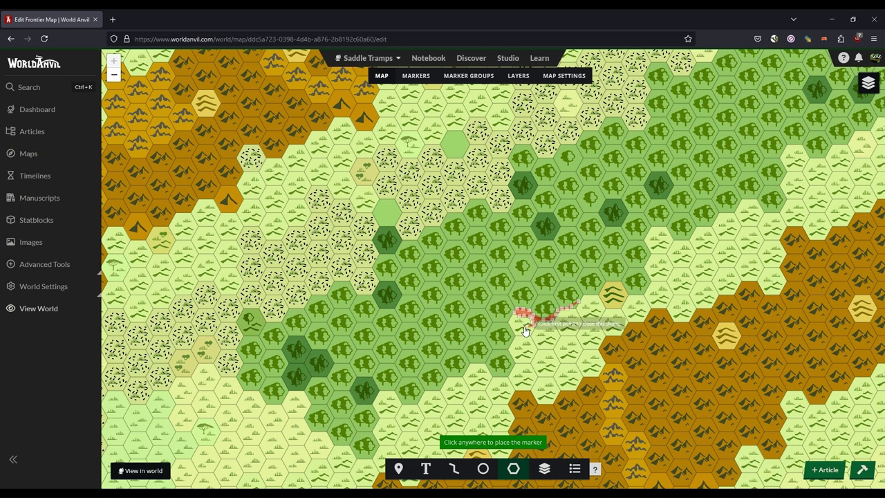
click(519, 322)
click(509, 322)
click(515, 327)
click(524, 331)
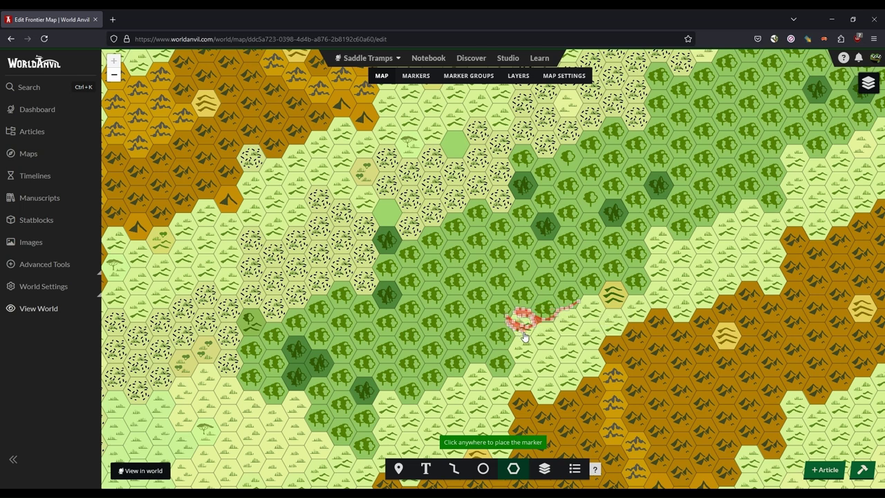
click(517, 335)
click(511, 344)
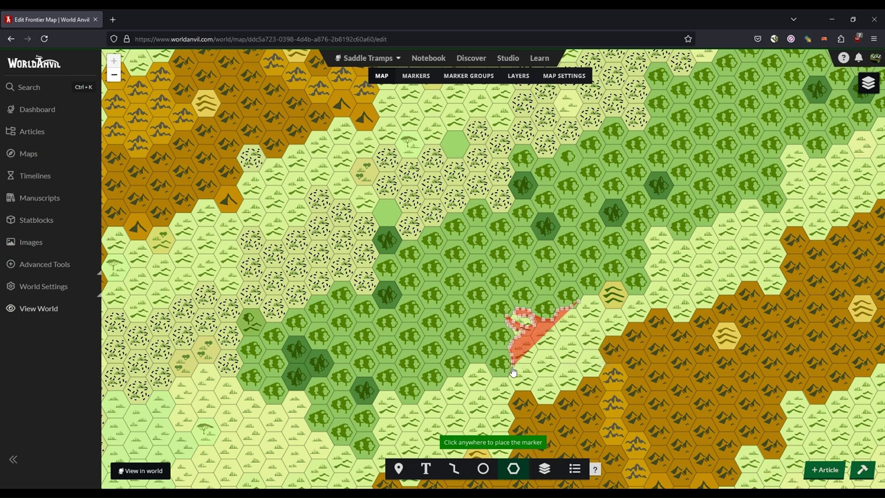
click(506, 403)
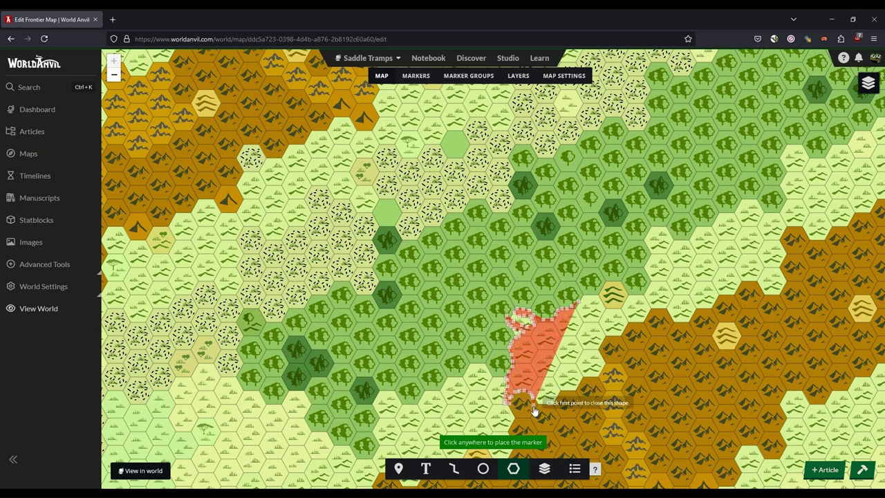
click(539, 409)
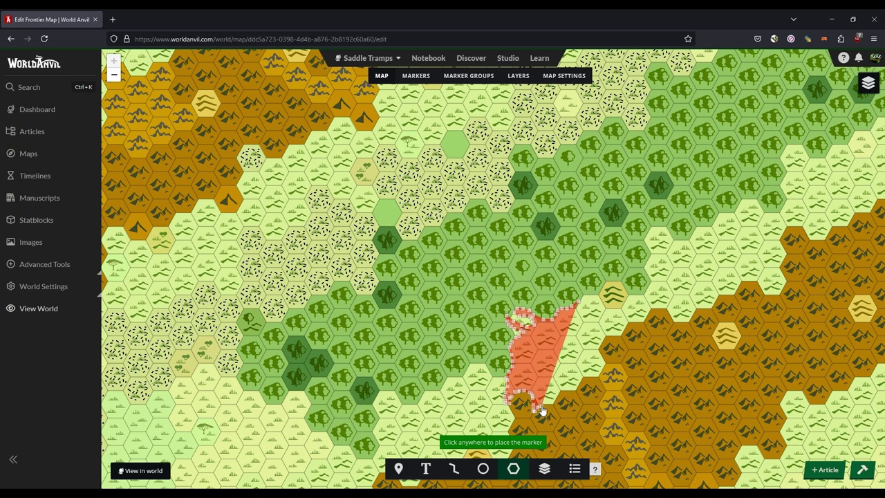
click(583, 380)
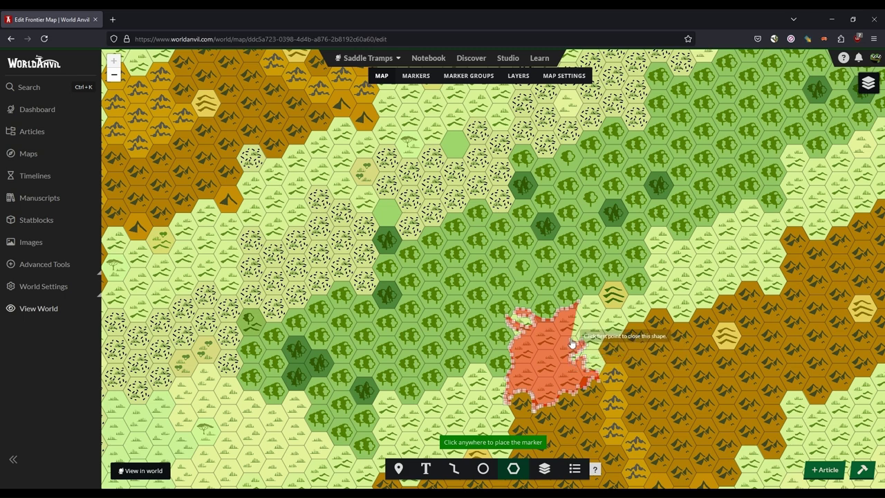
click(579, 304)
Step: Set both the stroke color and the fill color of the new polygon to #99ccff
drag(465, 345, 437, 344)
text(#99ccff)
scroll(465, 387, down, 2)
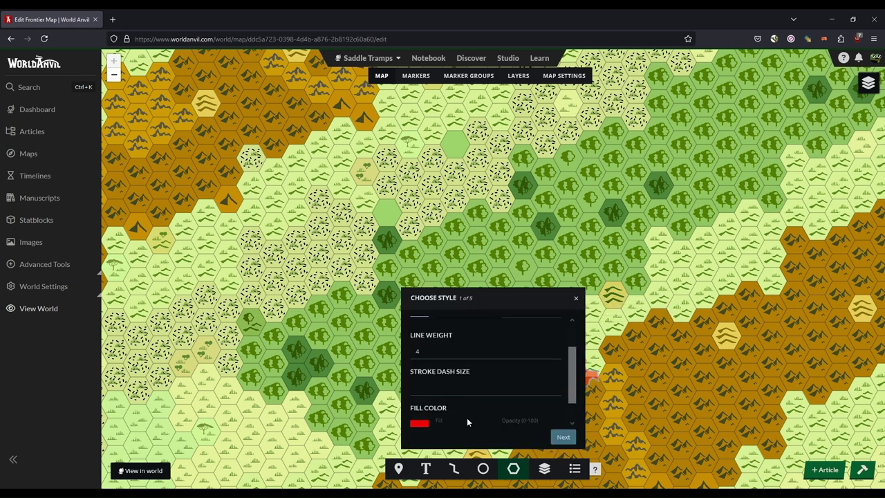
drag(466, 408, 434, 409)
text(#99ccff)
key(Tab)
Step: Title the polygon marker Outpost Lake and create it
click(563, 437)
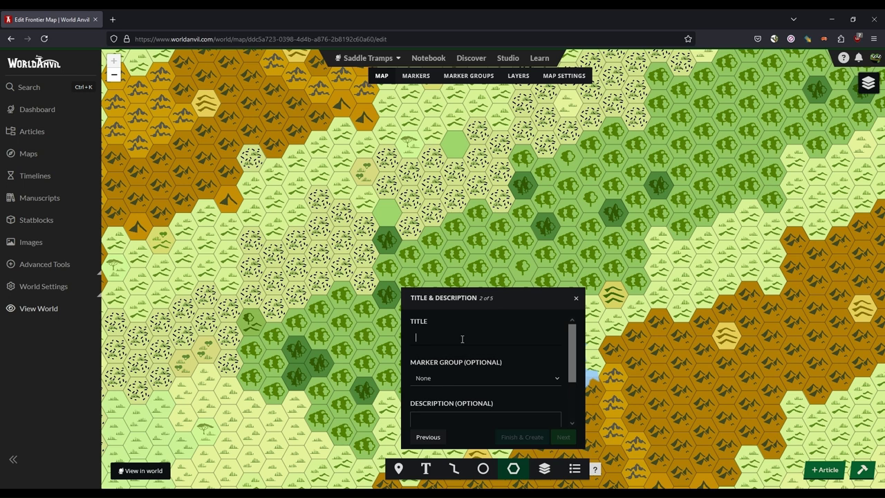
text(Outpost Lake)
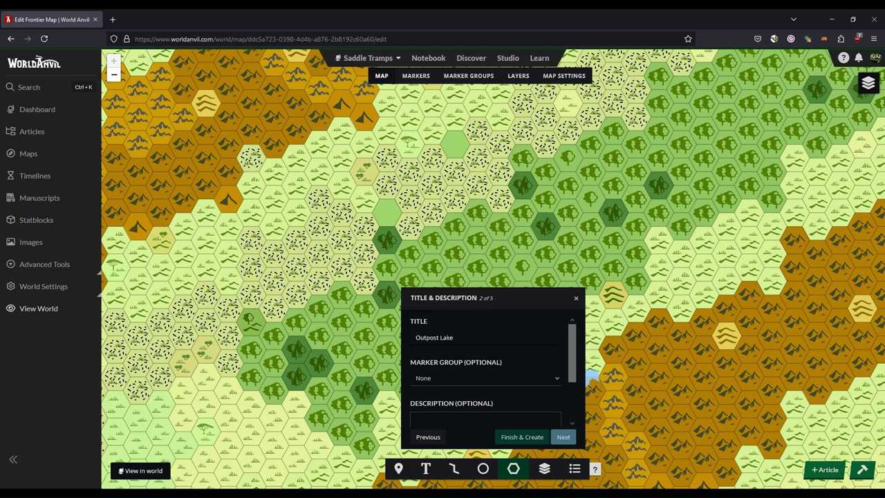
click(522, 436)
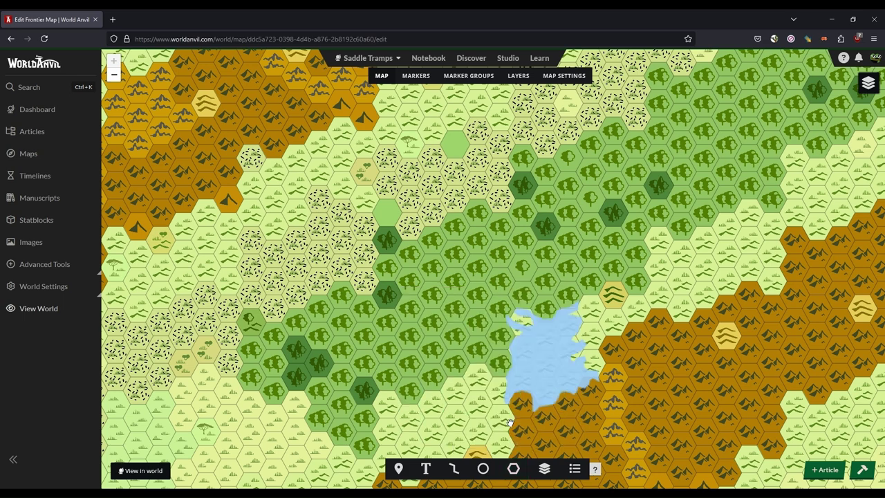
Step: Open the Outpost Lake marker for editing and create a linked Geographic Location article titled Outpost Lake
click(561, 358)
click(620, 334)
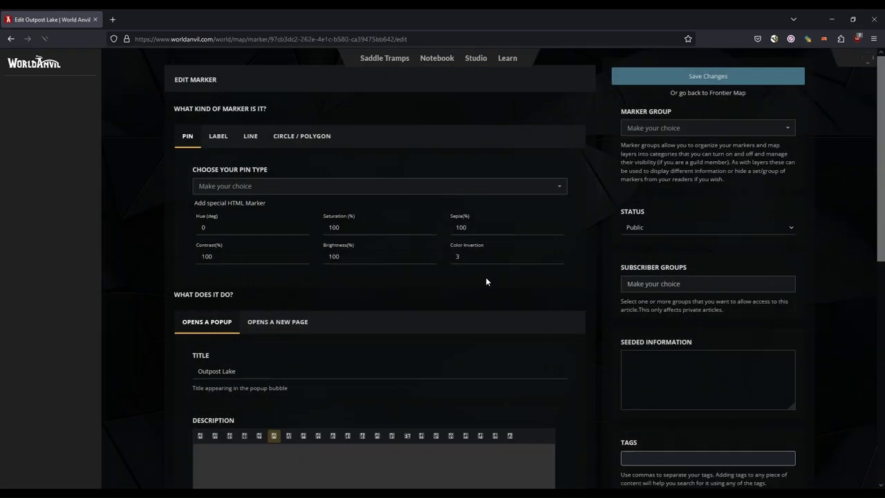
scroll(485, 276, down, 3)
click(525, 365)
click(267, 383)
text(Outpost Lake)
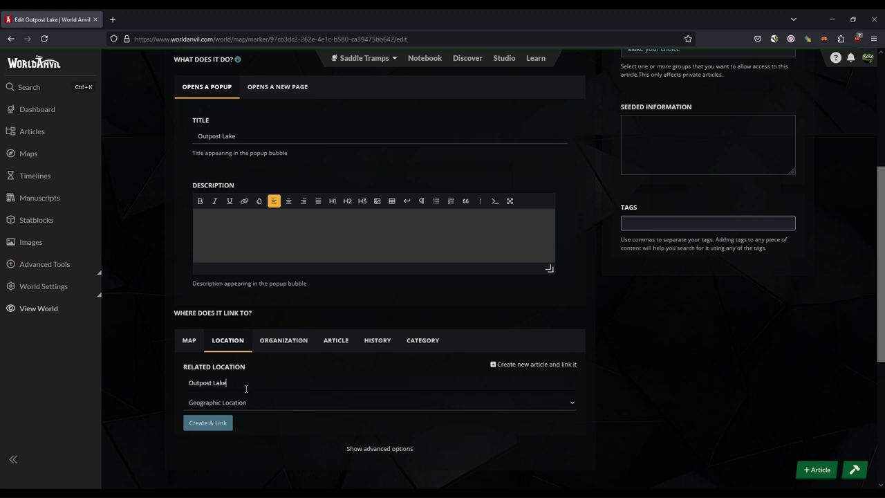
click(208, 422)
Step: Link the Outpost Lake marker to the related category Atlas
click(422, 341)
click(245, 386)
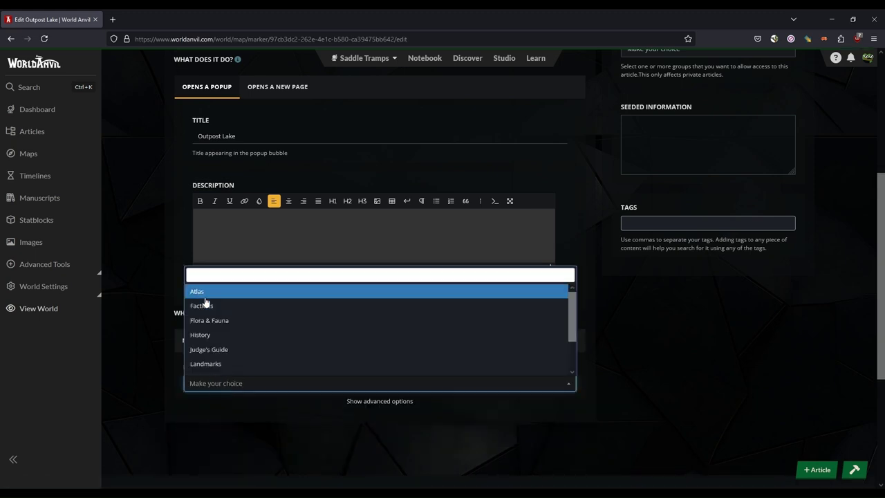
click(200, 293)
Step: Enter the justified description "The last watering hole before heading into the south territories, leaving the comfort of the Heartland." and save the marker
click(318, 201)
text(The last watering )
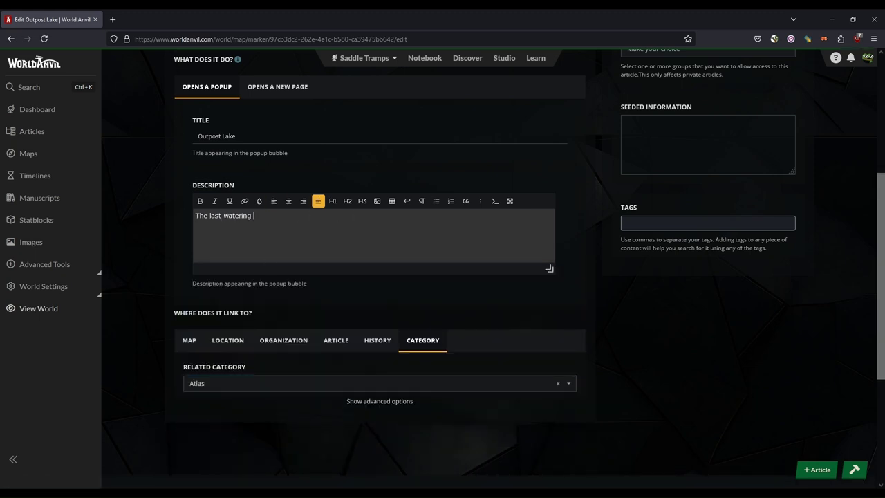
text(hole before heading into the south territor)
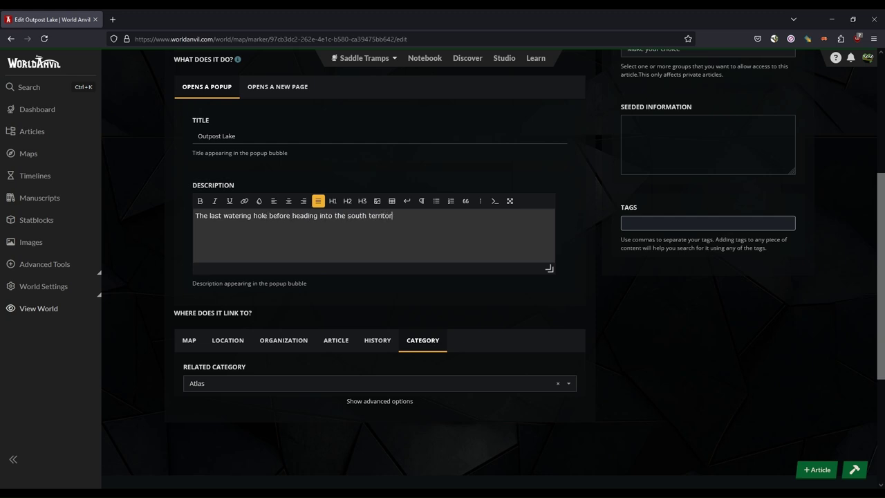
text(ies, leaving the comfort of the Heartland.)
scroll(624, 222, up, 3)
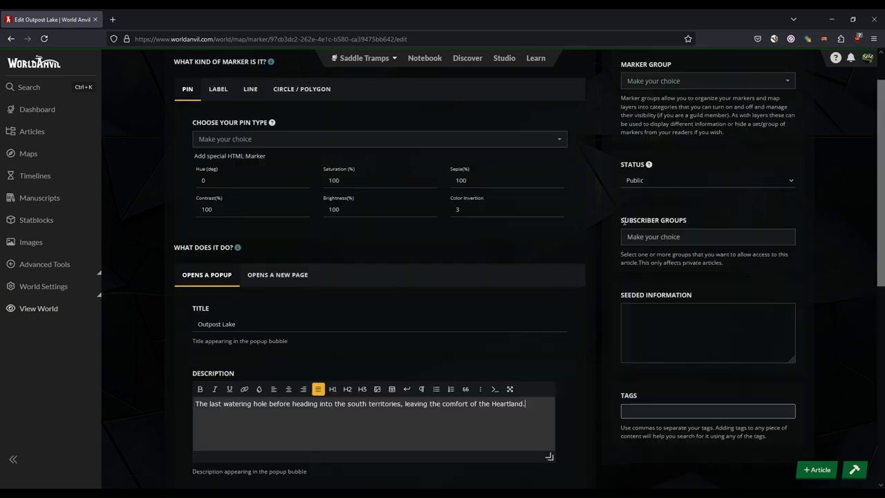
scroll(624, 221, up, 1)
click(679, 81)
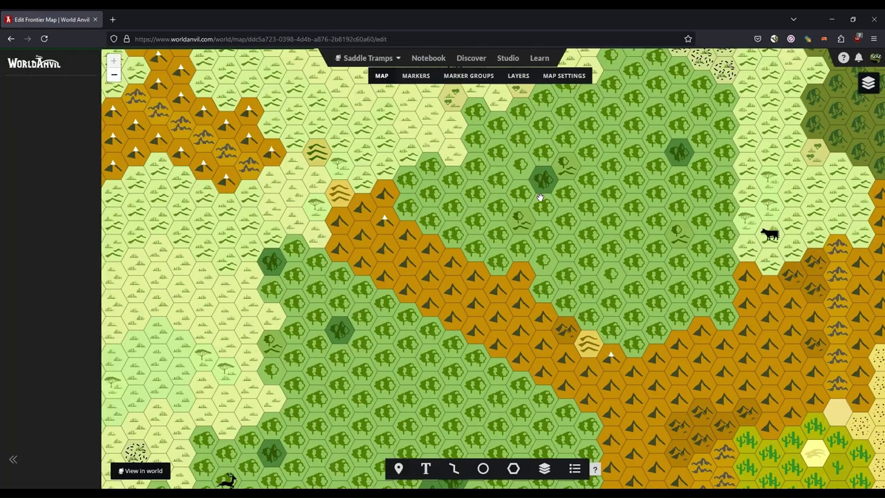
Step: Draw an irregular, jagged lake-shaped polygon marker where the brown mountains meet the forest, just east of the black cat icon
scroll(506, 283, down, 3)
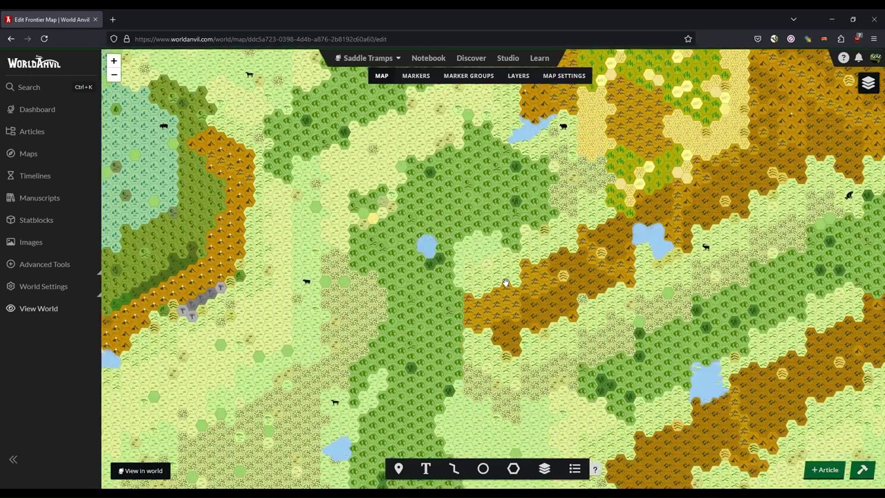
scroll(505, 283, up, 4)
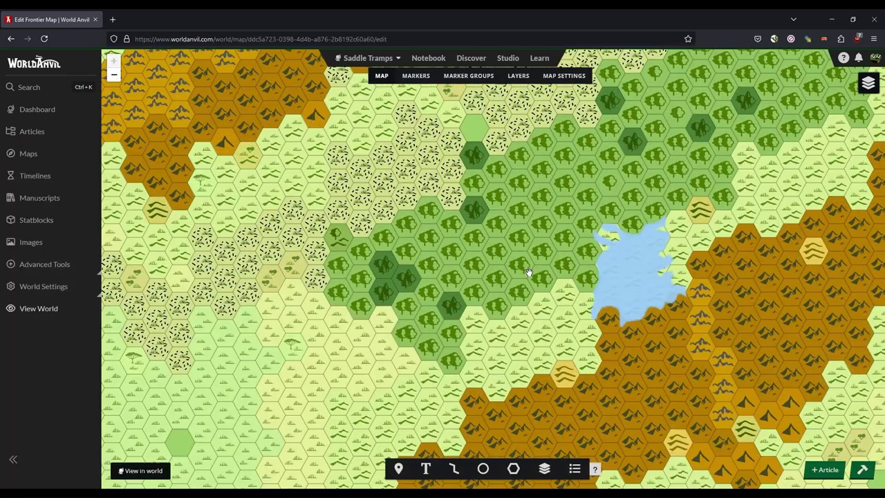
scroll(528, 271, down, 3)
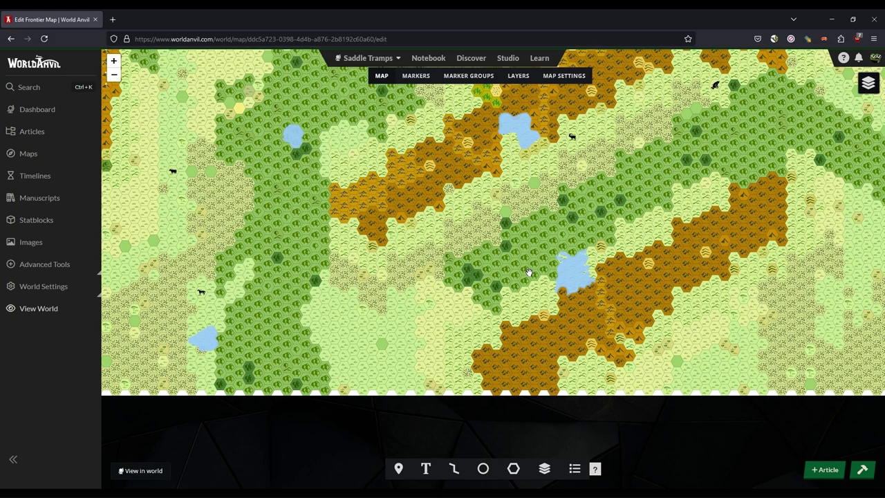
scroll(528, 271, up, 2)
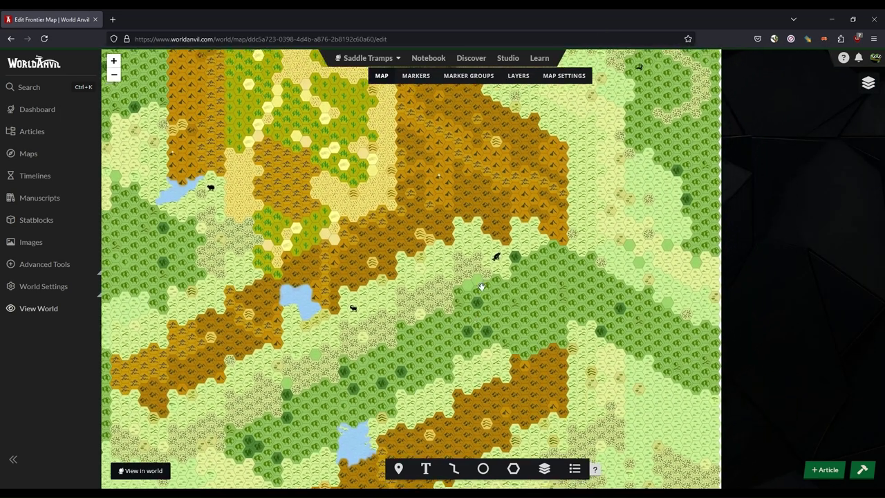
click(513, 468)
click(557, 215)
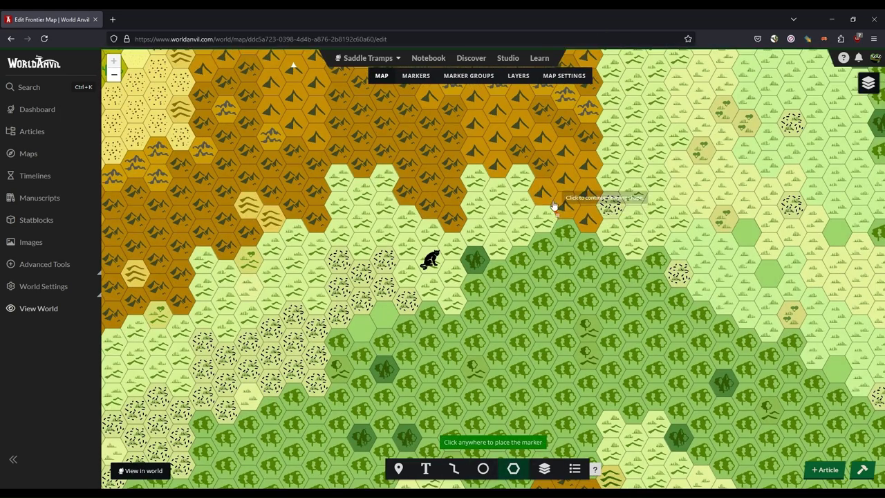
click(558, 188)
click(551, 193)
click(545, 199)
click(540, 201)
click(535, 201)
click(531, 195)
click(530, 186)
click(537, 182)
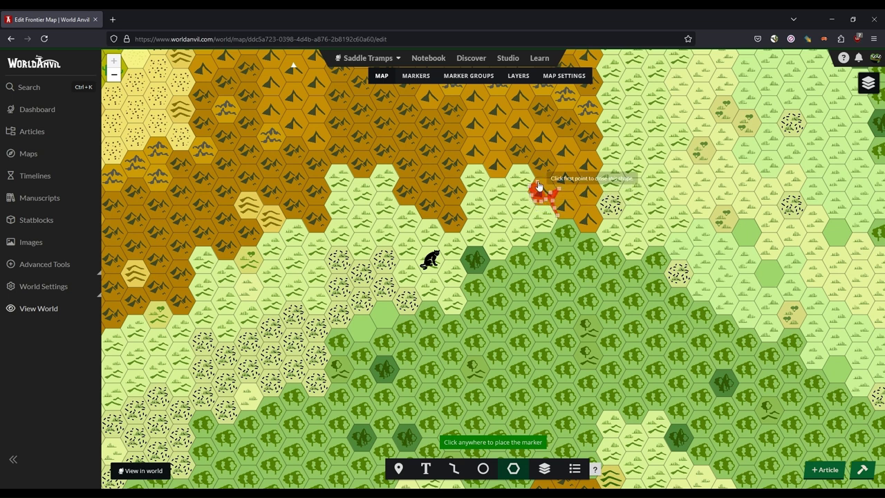
click(542, 174)
click(535, 172)
click(529, 156)
click(521, 154)
click(514, 158)
click(510, 164)
click(507, 170)
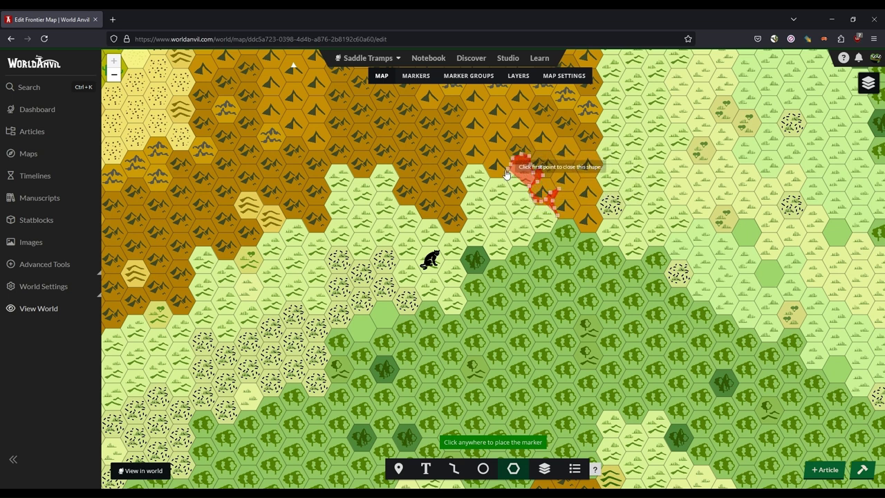
click(497, 153)
click(492, 152)
click(483, 148)
click(475, 147)
click(474, 151)
click(478, 159)
click(471, 163)
click(467, 166)
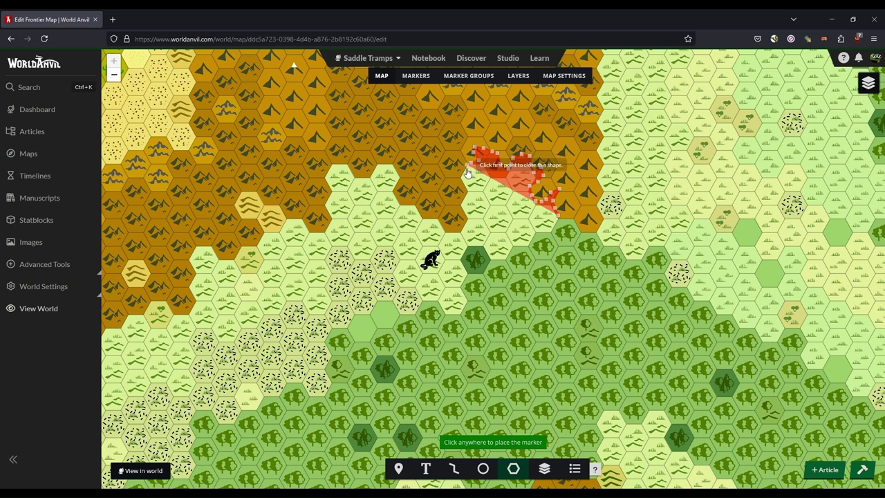
click(450, 184)
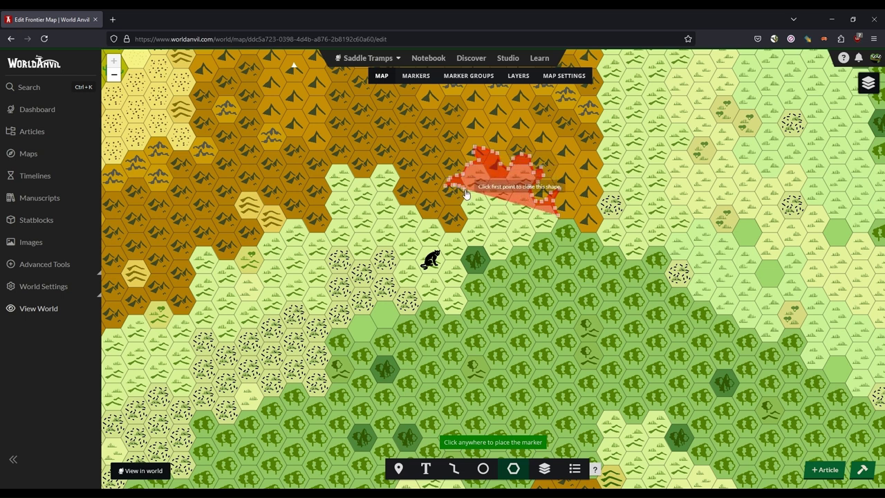
click(458, 212)
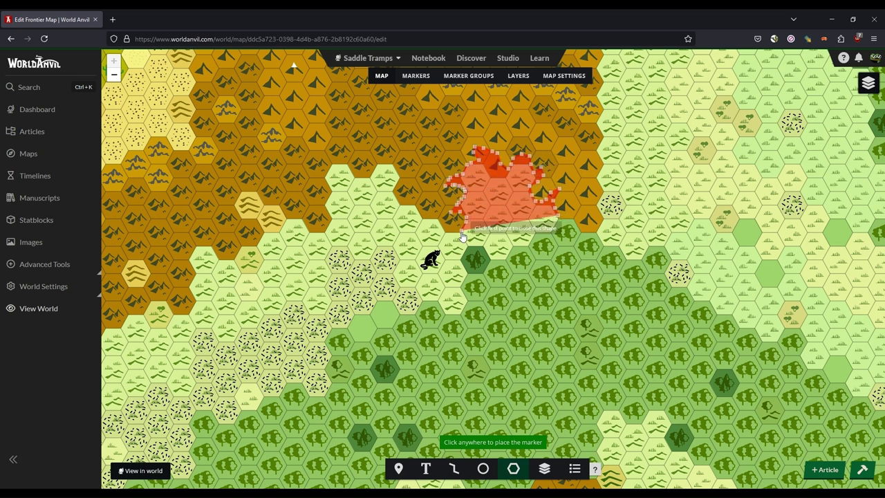
click(463, 242)
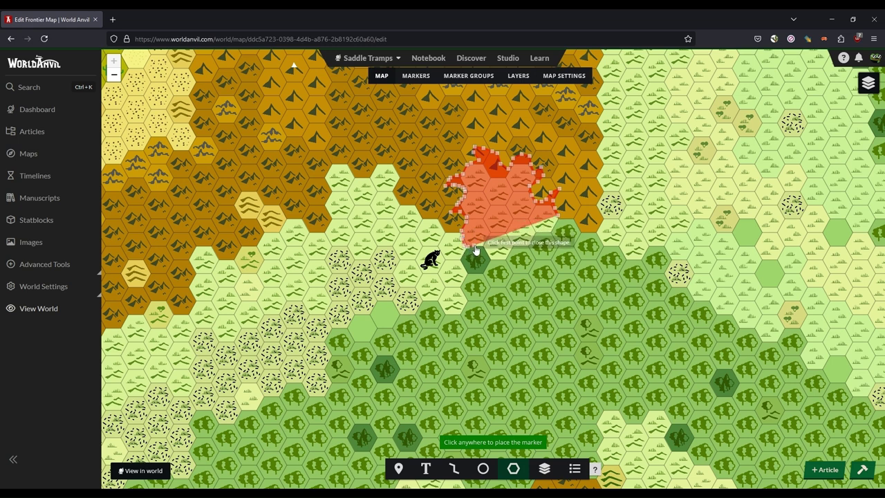
click(514, 270)
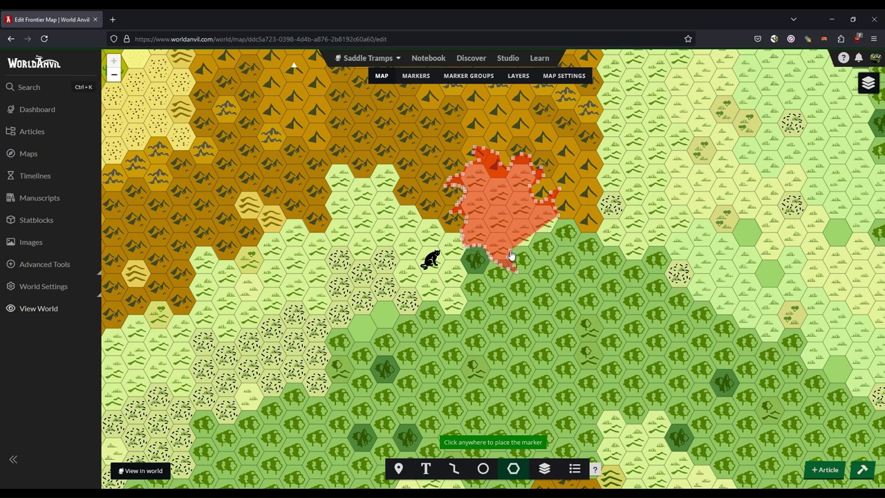
click(545, 237)
click(535, 237)
click(545, 234)
click(556, 230)
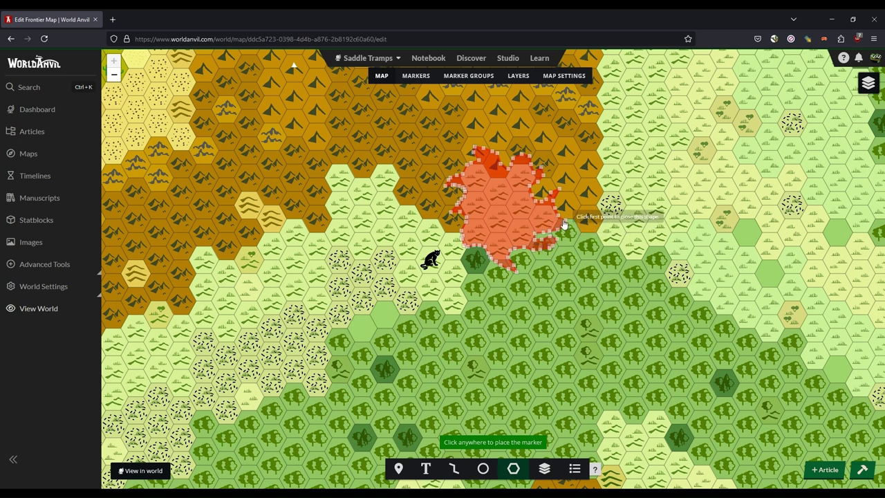
click(562, 220)
Step: Set the new polygon's stroke and fill colors to #99ccff with a fill opacity of 89, and proceed to its title settings
drag(465, 344, 431, 344)
text(#99ccff)
scroll(511, 379, down, 2)
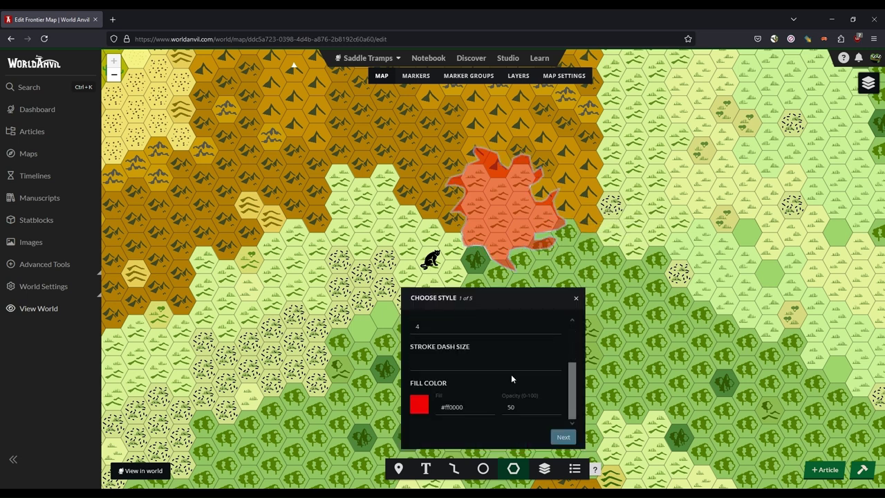
double_click(461, 406)
text(#99ccff)
double_click(512, 406)
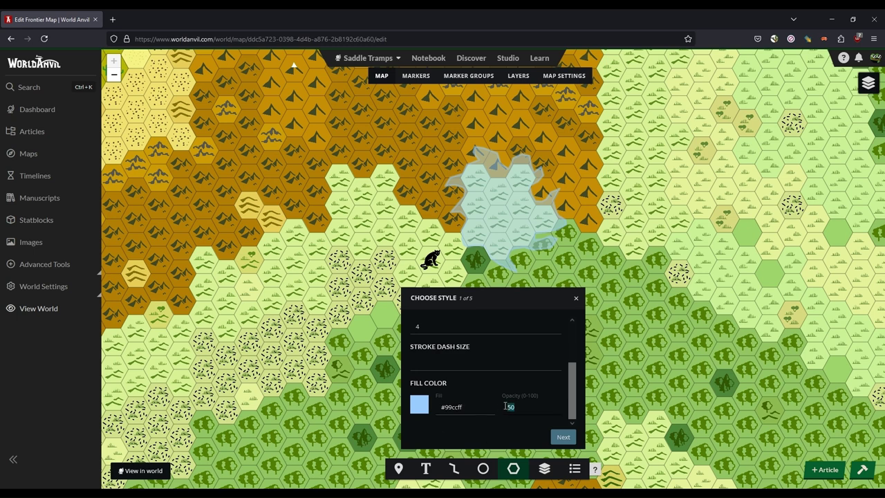
text(89)
click(557, 438)
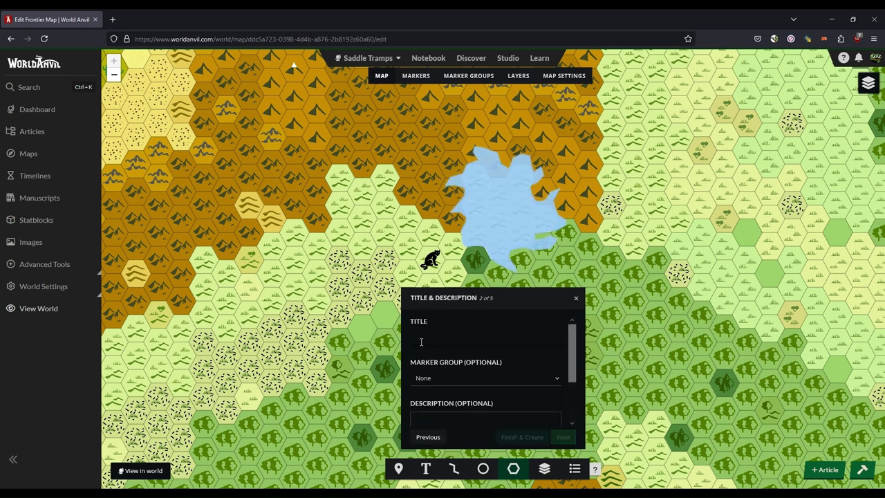
Step: Title the polygon marker Broken Crater and create it
text(Broken Crater)
scroll(511, 380, down, 2)
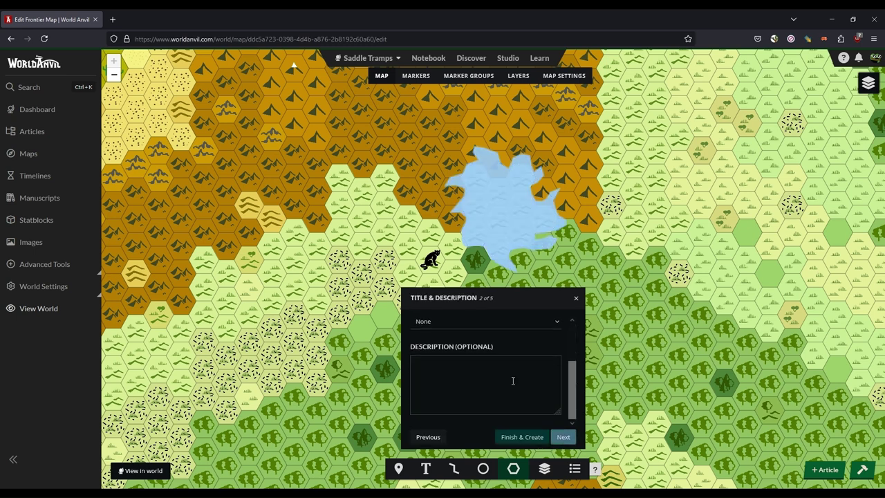
click(519, 436)
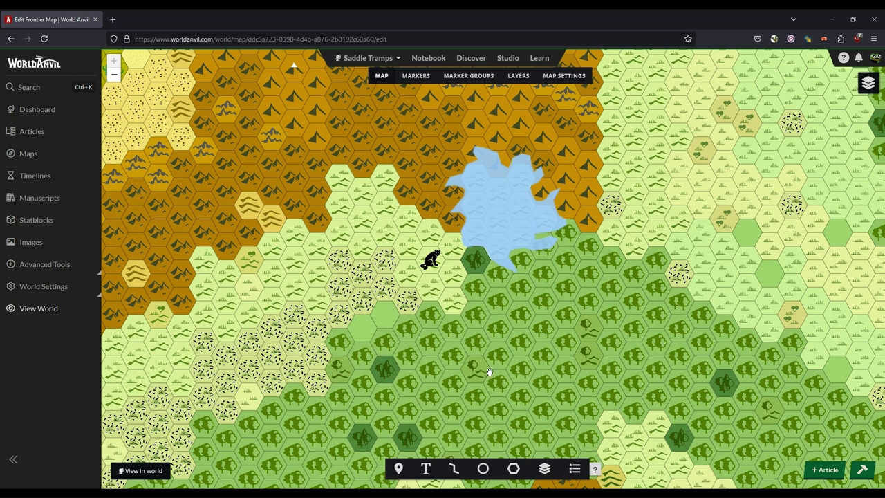
Step: Open the Broken Crater marker for editing and change its popup title to Broken Lake
click(512, 223)
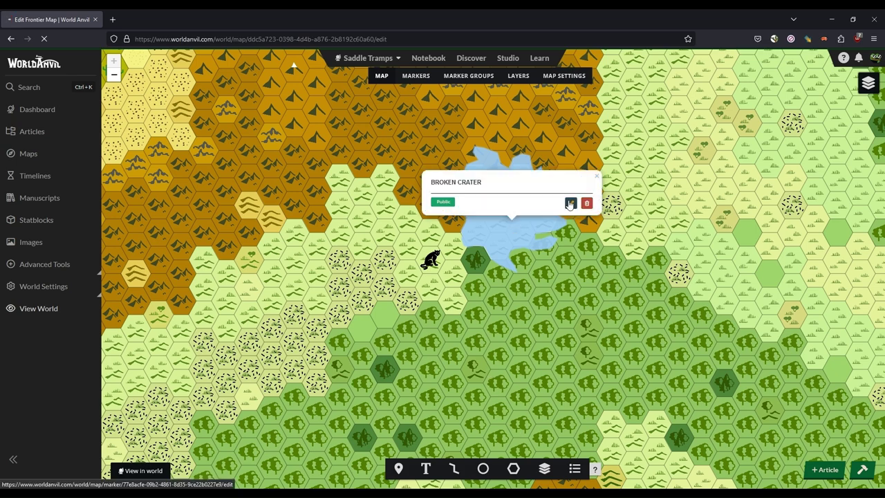
click(569, 201)
click(292, 138)
scroll(276, 373, down, 4)
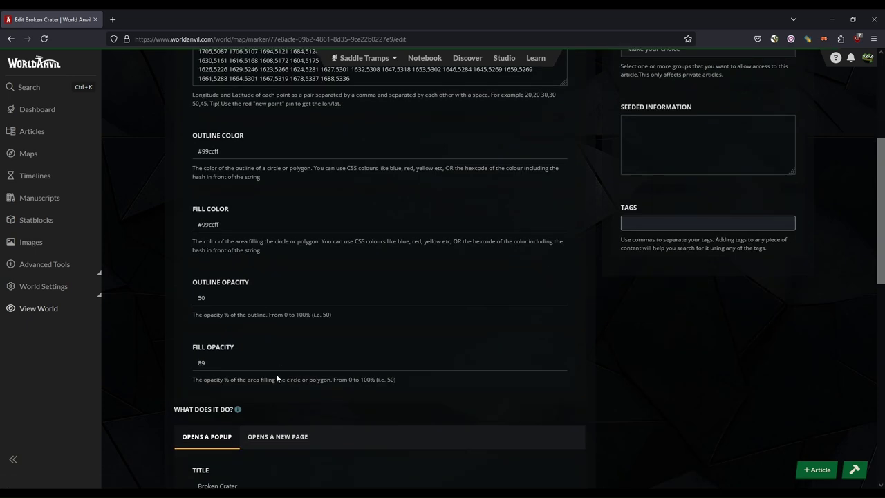
drag(253, 391, 218, 389)
text(Lake)
Step: Set up a new Geographic Location article titled Broken Lake as the marker's related location
scroll(228, 346, down, 4)
click(228, 314)
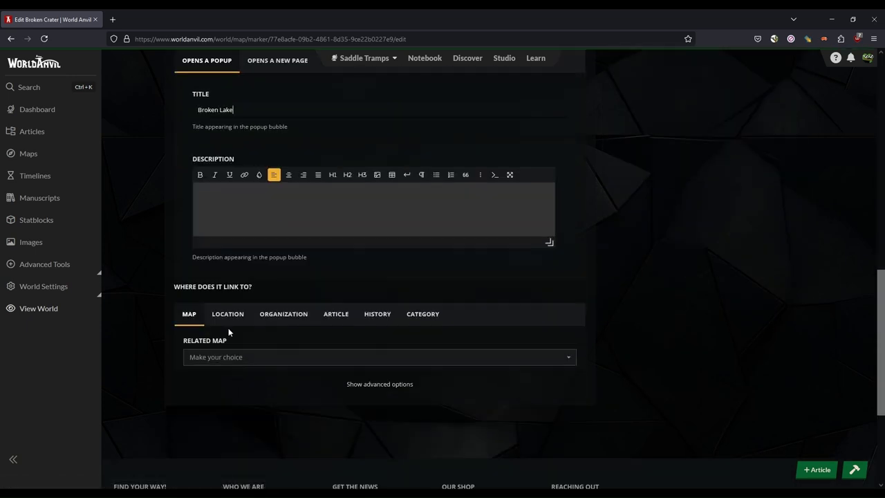
click(501, 338)
click(275, 357)
text(Broken lake)
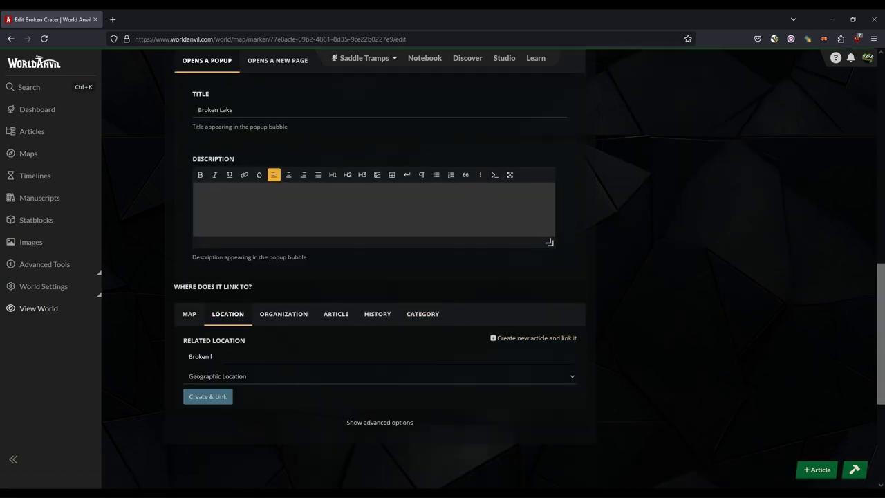
Step: Begin the justified description with "Locals say this was a propserous valley of farmland and trickling creeks, then one day and ground was struck"
click(318, 175)
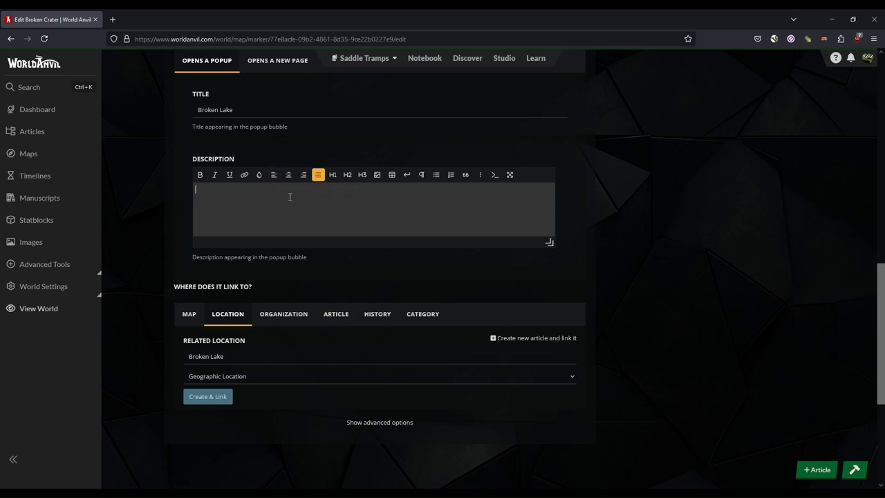
text(Locals sa)
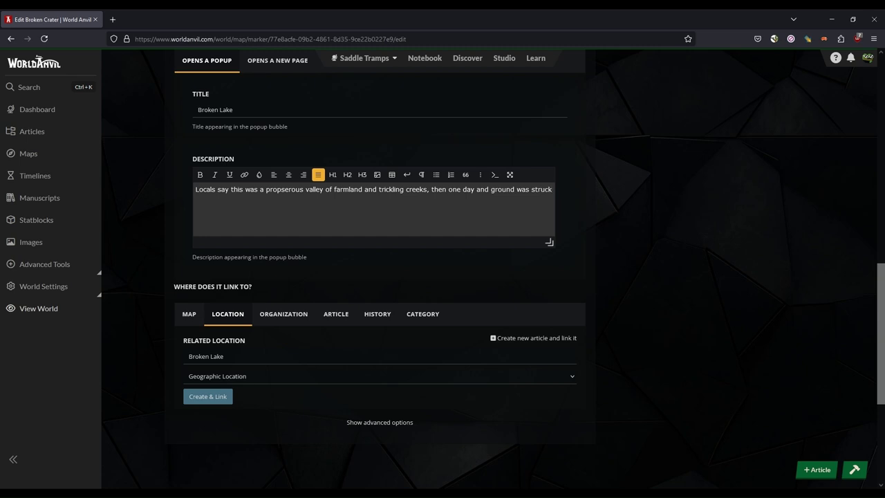
Step: Continue the description with "by a peice of falling sky and at the impact point clear spring water started bubbling up until the lake was formed."
text(fr)
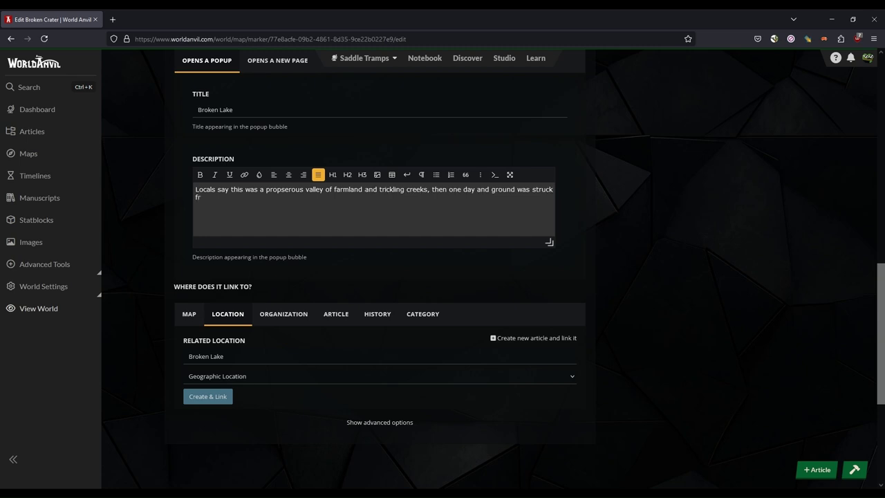
text(om a p)
key(BackSpace)
key(BackSpace)
key(BackSpace)
key(BackSpace)
key(BackSpace)
key(BackSpace)
key(BackSpace)
key(BackSpace)
text(by a peice of)
text( falling sky and at the impact)
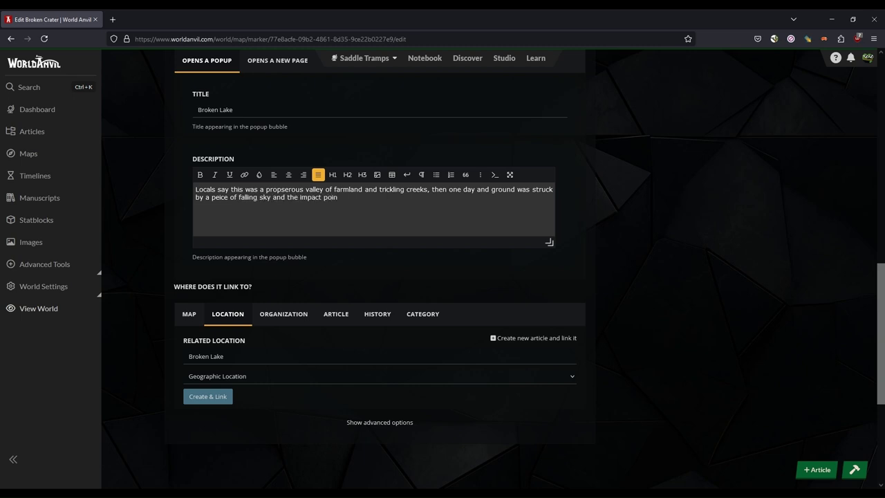
text( point)
key(BackSpace)
key(BackSpace)
key(BackSpace)
key(BackSpace)
key(BackSpace)
key(BackSpace)
key(BackSpace)
key(BackSpace)
key(BackSpace)
key(BackSpace)
key(BackSpace)
key(BackSpace)
key(BackSpace)
key(BackSpace)
key(BackSpace)
key(BackSpace)
text(at the impact point clear spring water starte)
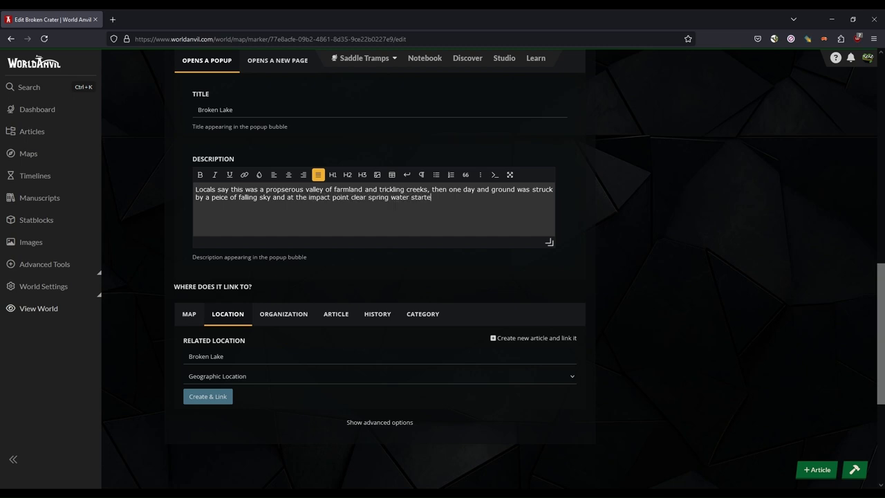
text(d bubbling up until the lak)
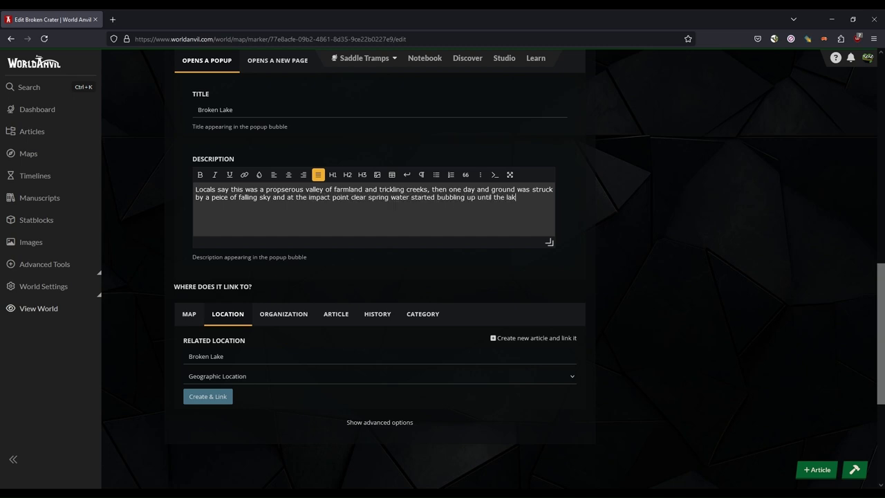
text(e was formed.)
Step: Split the description after "falling sky" into a new sentence starting with "At", and end the text with ", so they say anway."
drag(296, 197, 275, 197)
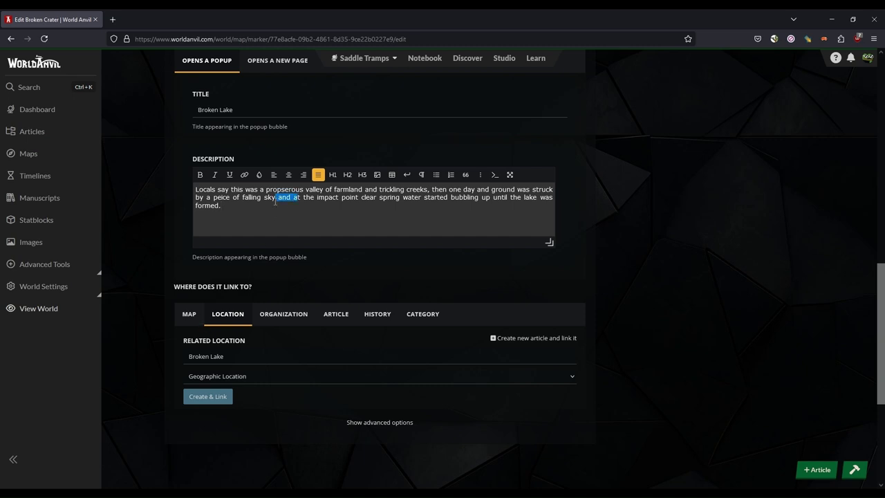
text(. A)
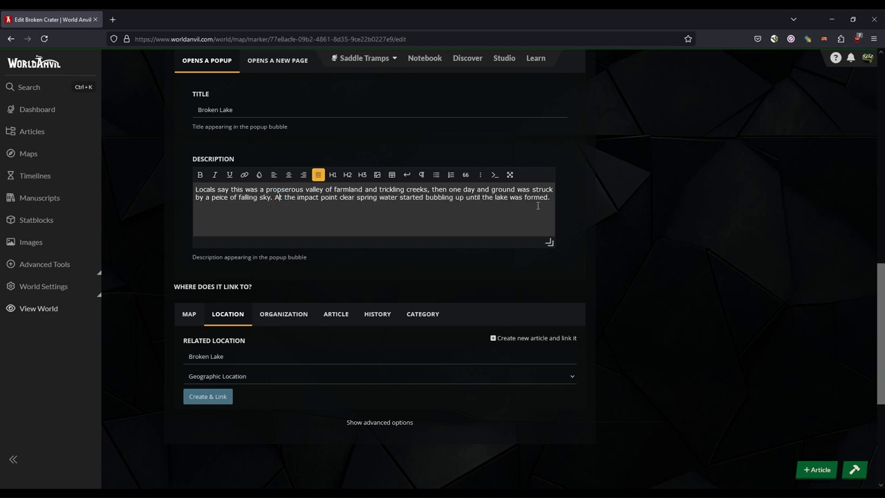
text(, so they say anway.)
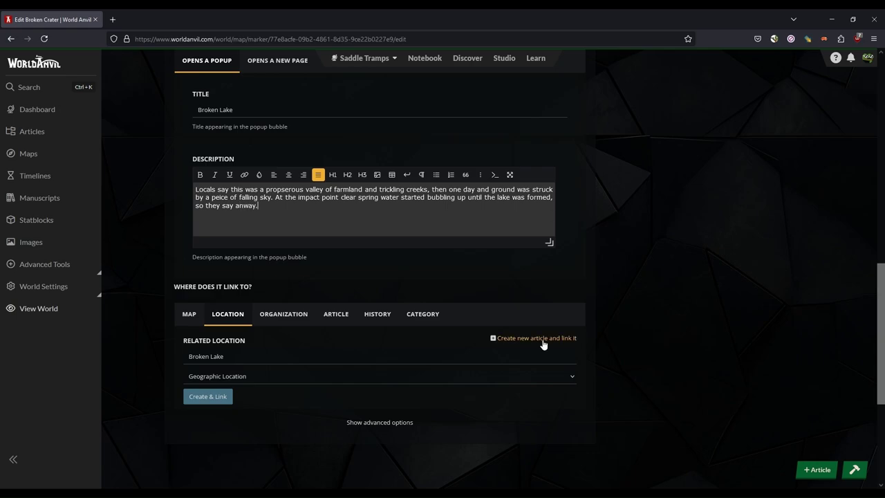
Step: Create and link the Broken Lake article, and save the marker with Atlas as its related category
click(202, 400)
click(422, 314)
click(350, 356)
click(346, 397)
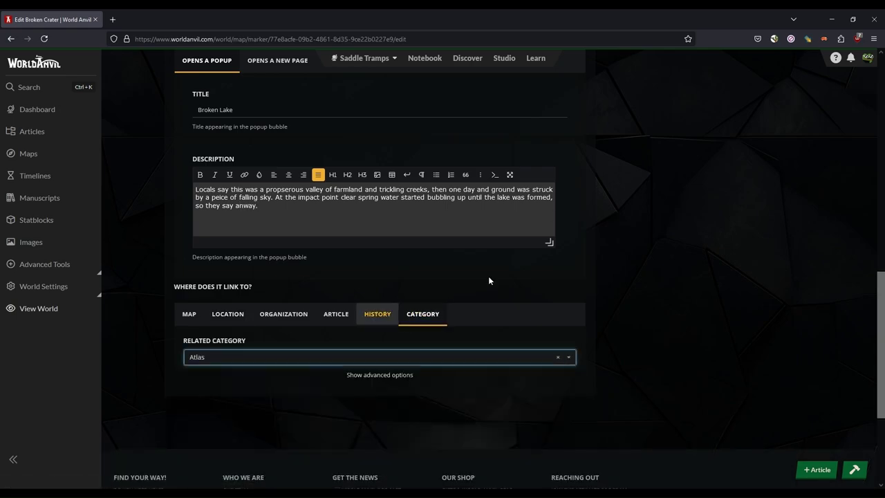
scroll(488, 276, up, 9)
click(712, 73)
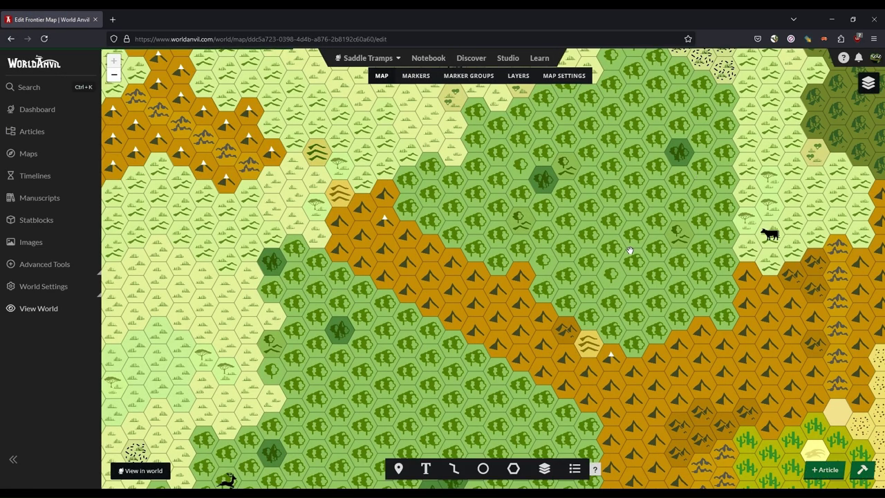
Step: Draw a small, narrow, curved lake polygon in the forest near the map's eastern edge, beside the black animal icon
scroll(503, 303, down, 5)
click(598, 260)
click(555, 300)
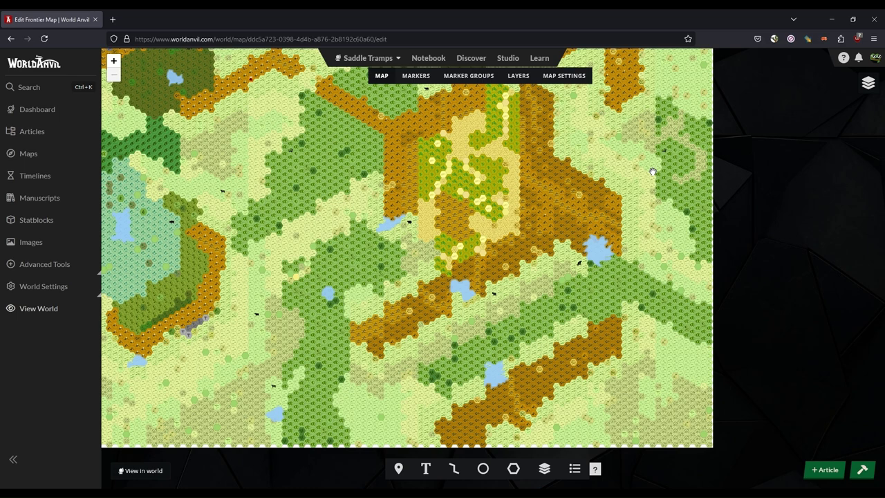
scroll(685, 159, up, 3)
click(513, 468)
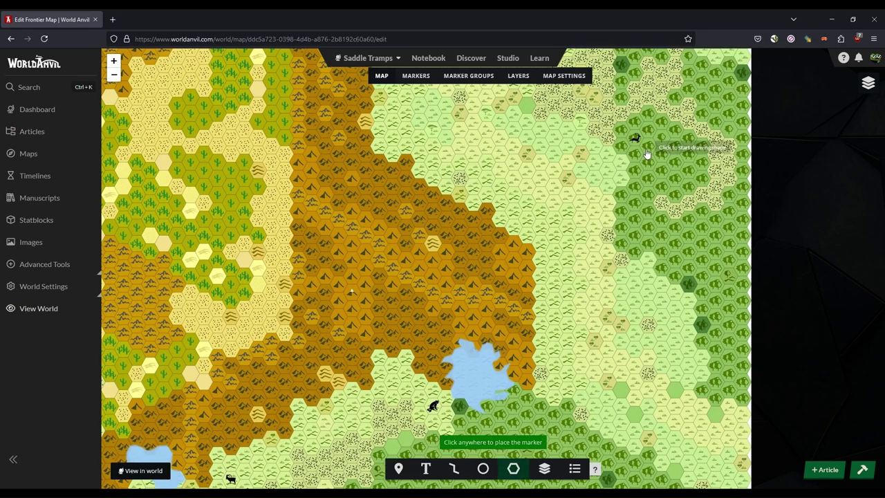
click(656, 150)
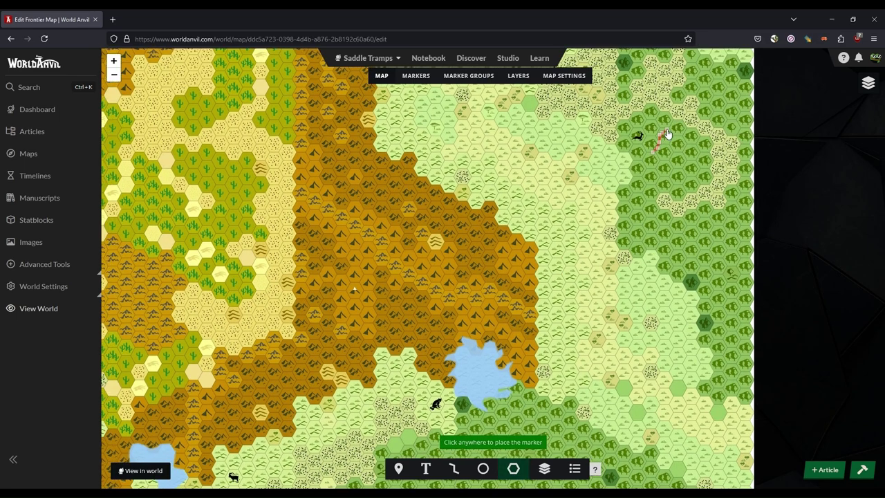
click(676, 128)
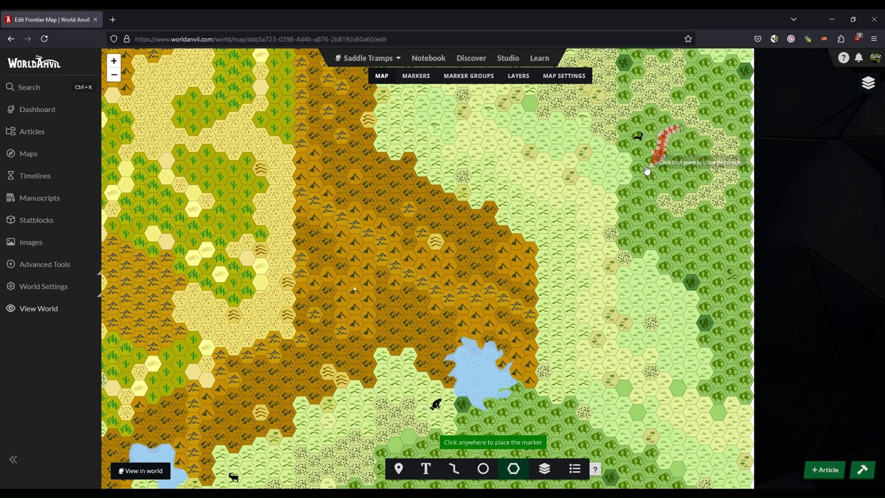
click(656, 149)
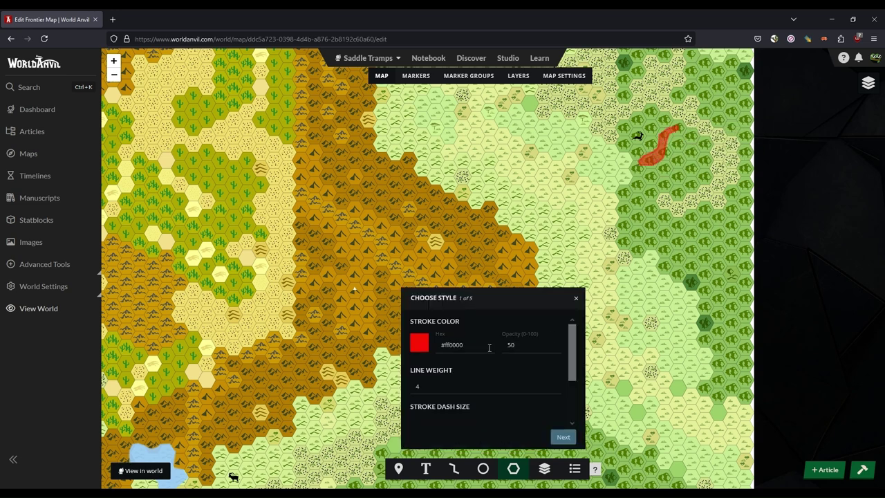
Step: Style the polygon with stroke and fill color #99ccff and a fill opacity of 89
drag(490, 348, 429, 344)
text(#99ccff)
scroll(513, 381, down, 1)
drag(469, 405, 425, 415)
text(#99ccff)
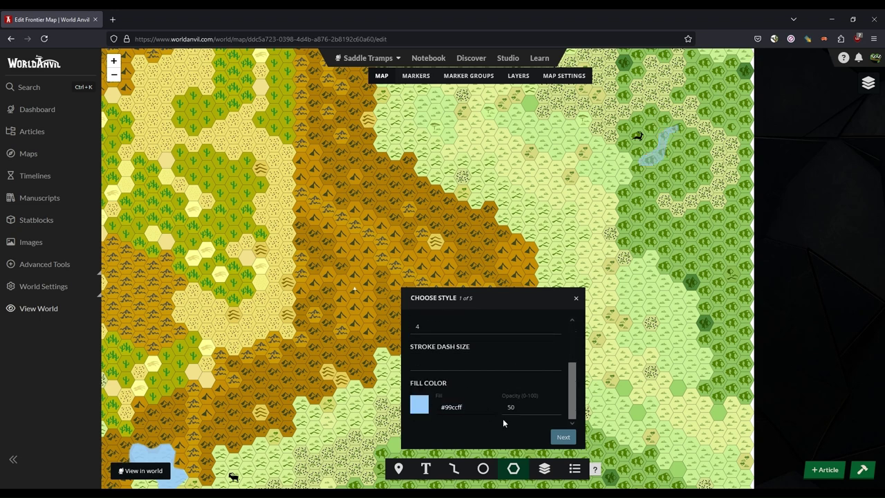
drag(526, 408, 488, 413)
text(89)
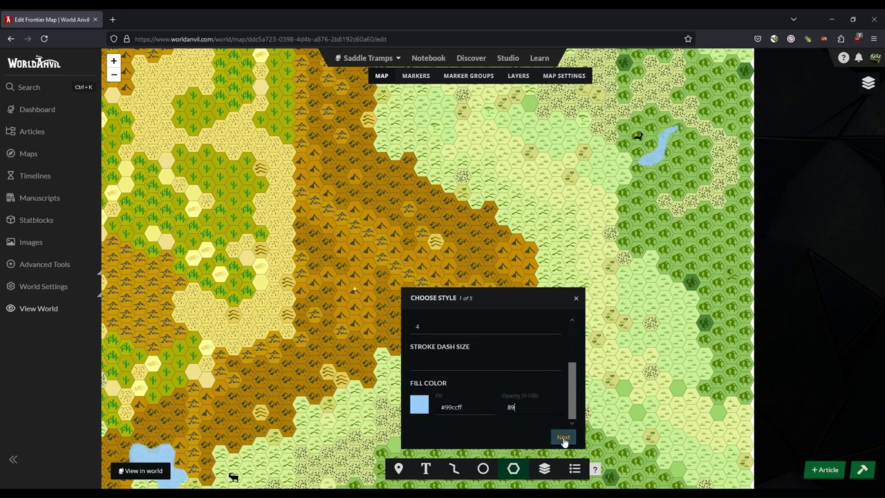
click(563, 437)
Step: Title the marker "Mother's Laddle" and finish creating it
click(438, 336)
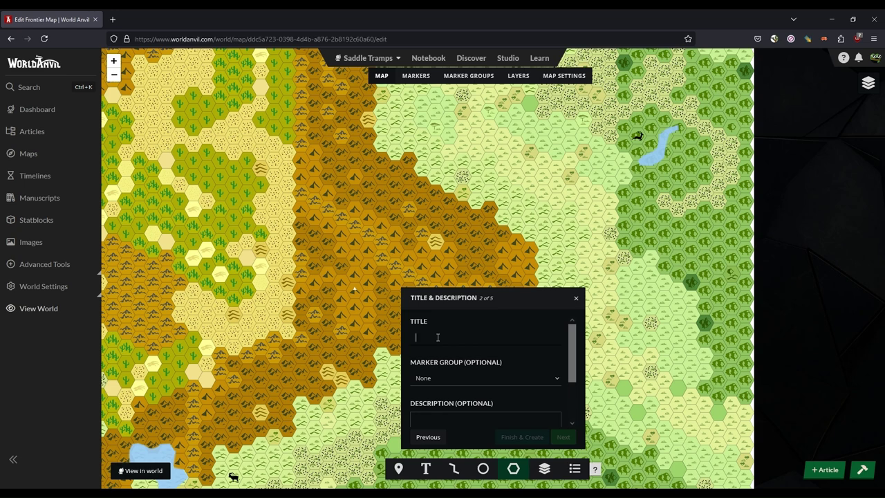
text(Mo)
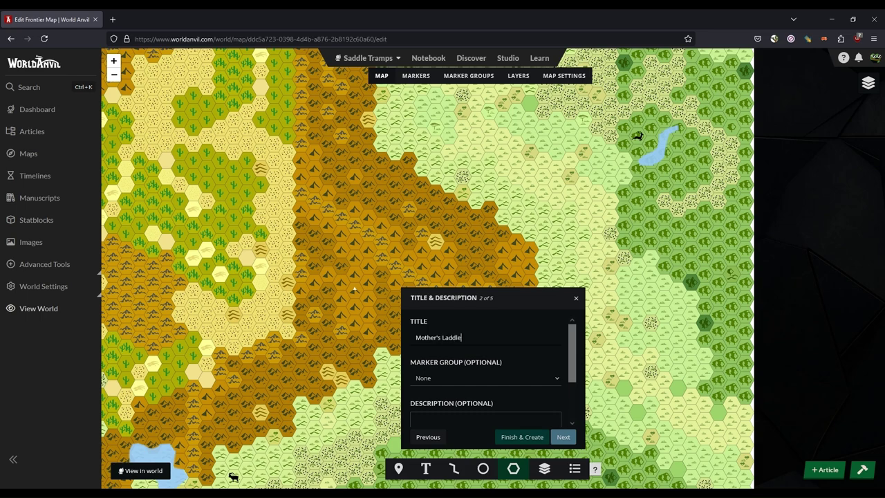
text(ther's Laddle)
scroll(468, 339, down, 1)
click(522, 437)
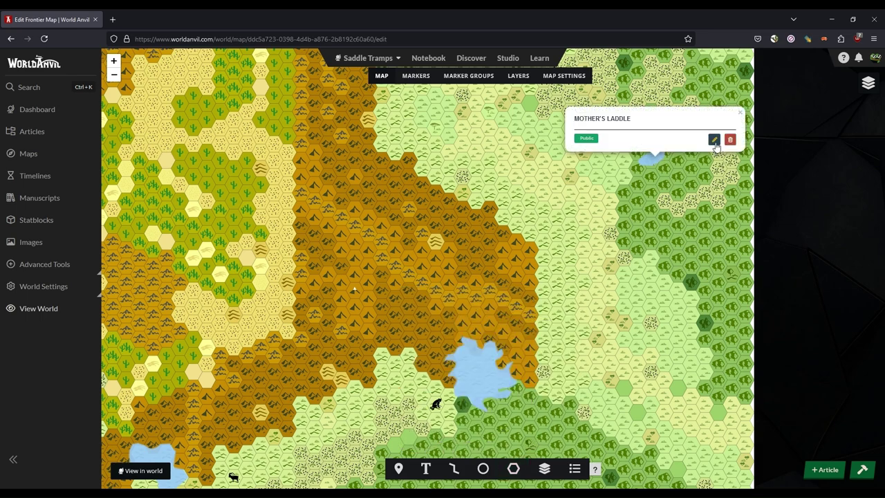
Step: Open the new marker for editing and prepare a related Geographic Location article titled "Mother's Laddle"
click(715, 142)
scroll(274, 295, down, 4)
click(236, 348)
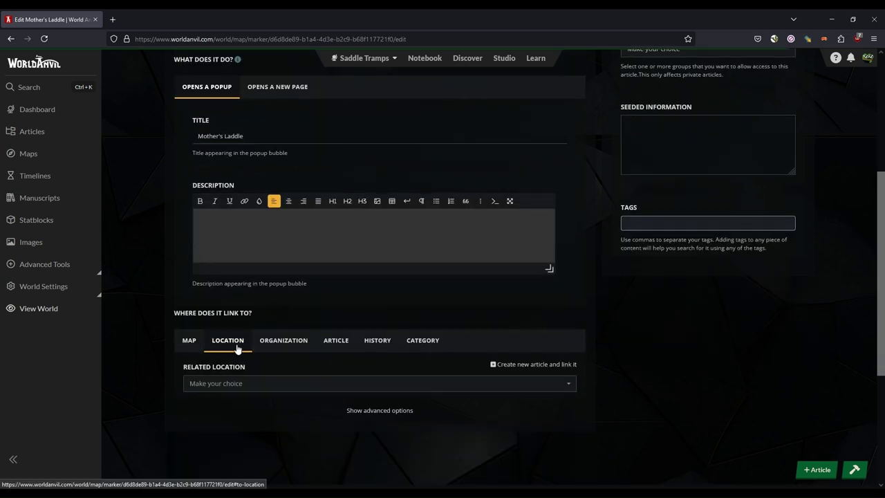
click(532, 364)
text(Mother's Laddle)
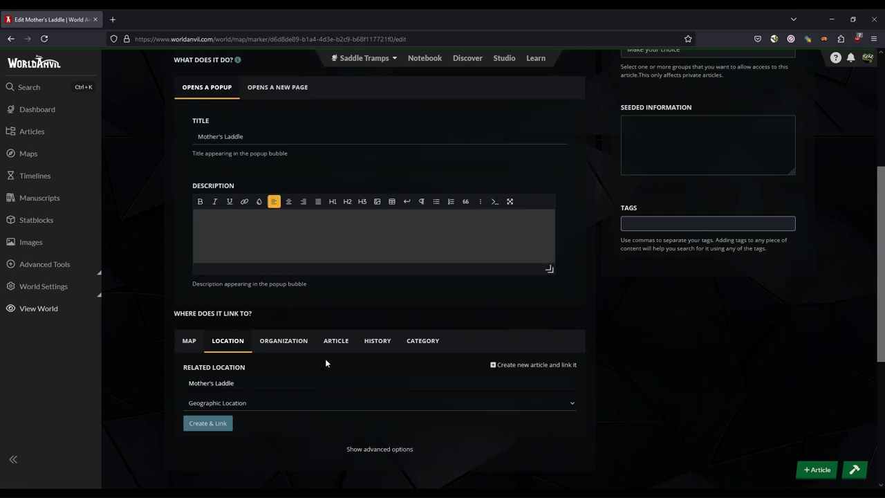
Step: Enter the justified description "A favorite spot of scouts and hunter alike for its clear and refreshing waters."
click(295, 229)
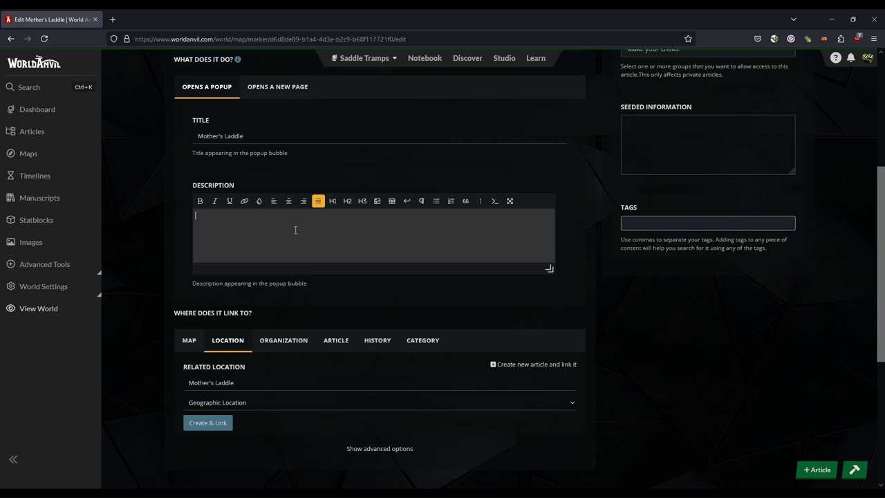
text(A favorite spo)
text(t of scouts and hunting a)
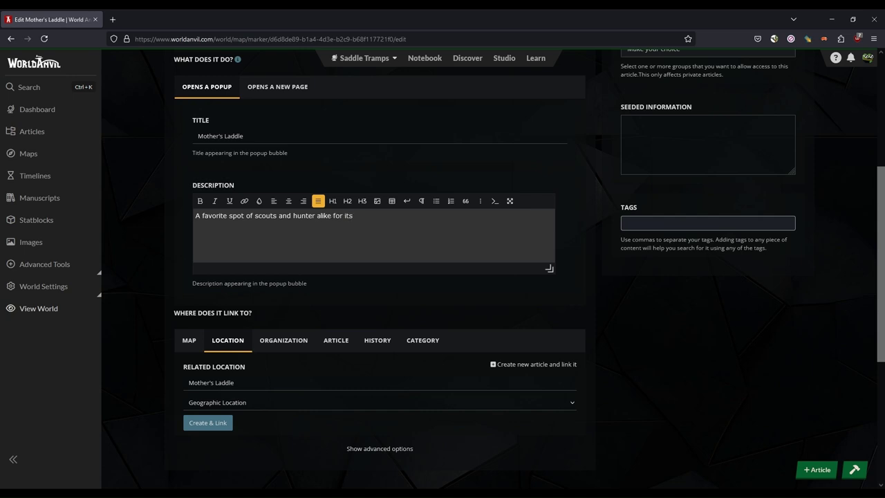
text(refreshing waters.)
Step: Create and link the Mother's Laddle article, go to the marker's category link, and save the marker
scroll(559, 221, up, 3)
scroll(633, 158, down, 5)
click(197, 284)
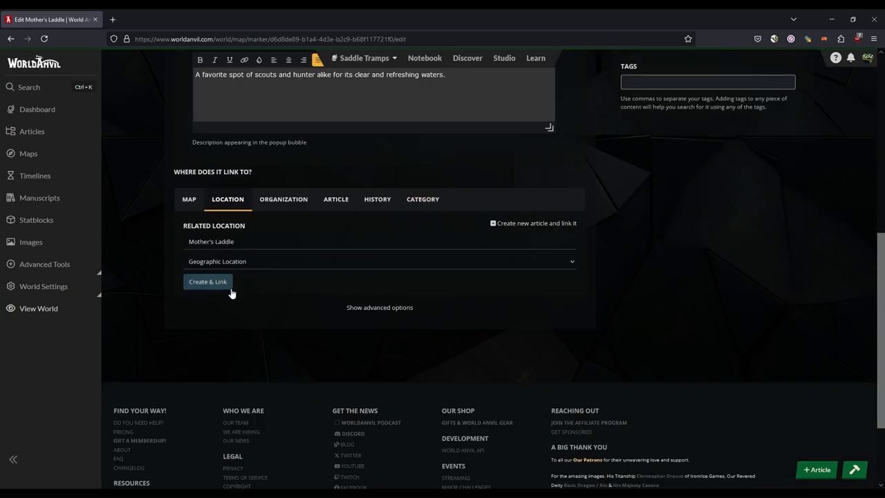
click(422, 199)
scroll(305, 240, up, 5)
click(702, 75)
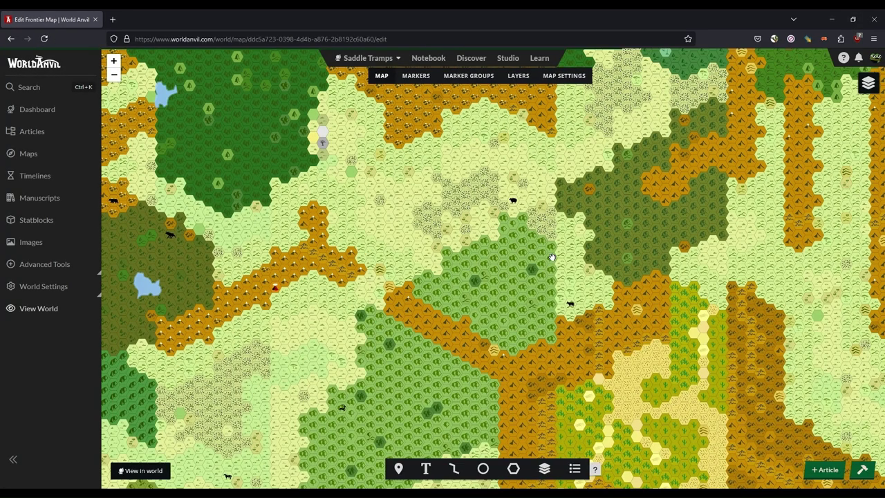
drag(552, 258, 497, 117)
drag(551, 327, 429, 442)
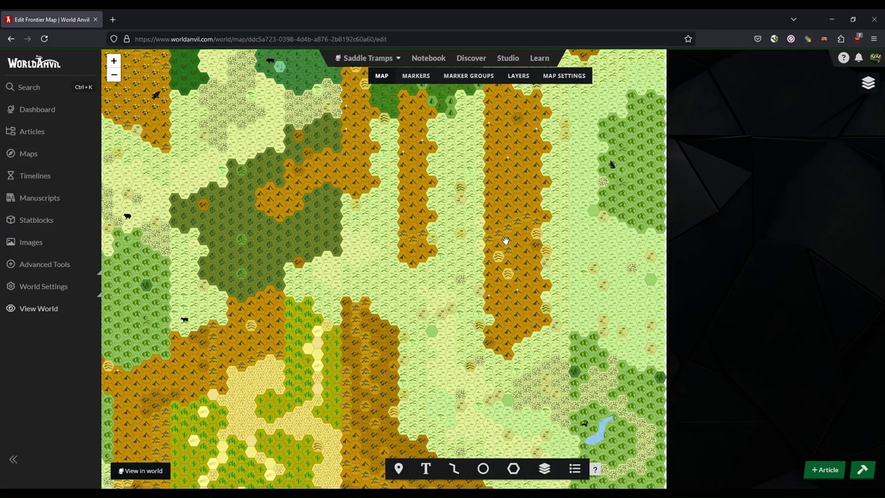
drag(466, 383, 555, 457)
drag(331, 239, 331, 291)
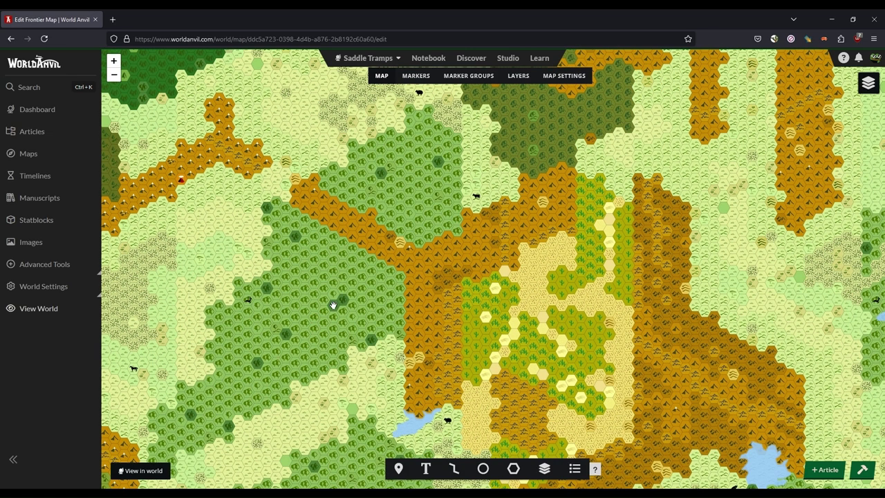
scroll(292, 322, up, 1)
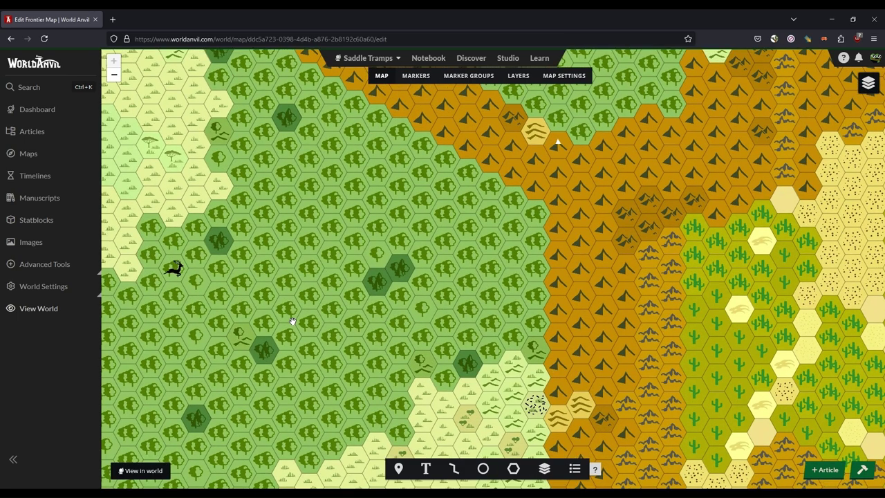
click(513, 468)
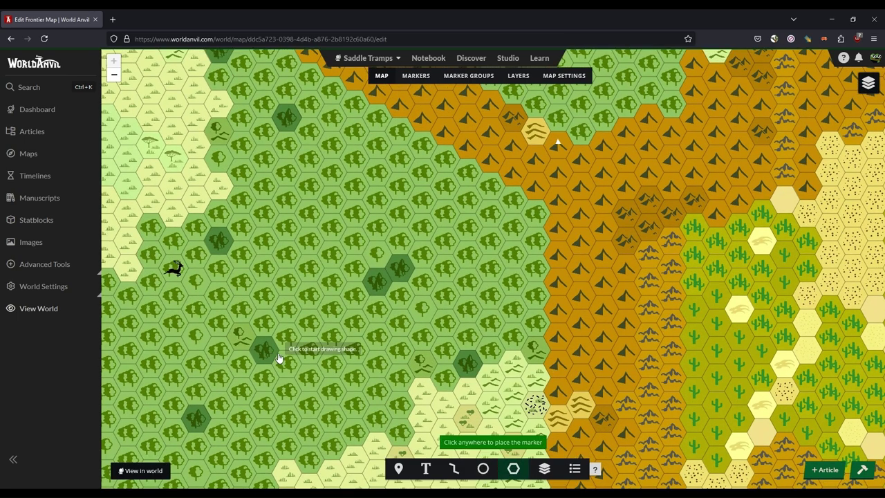
click(301, 387)
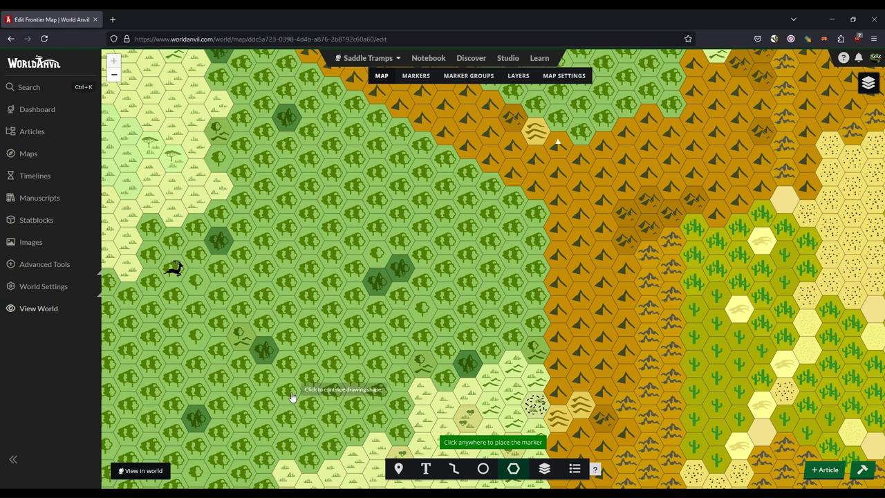
click(275, 346)
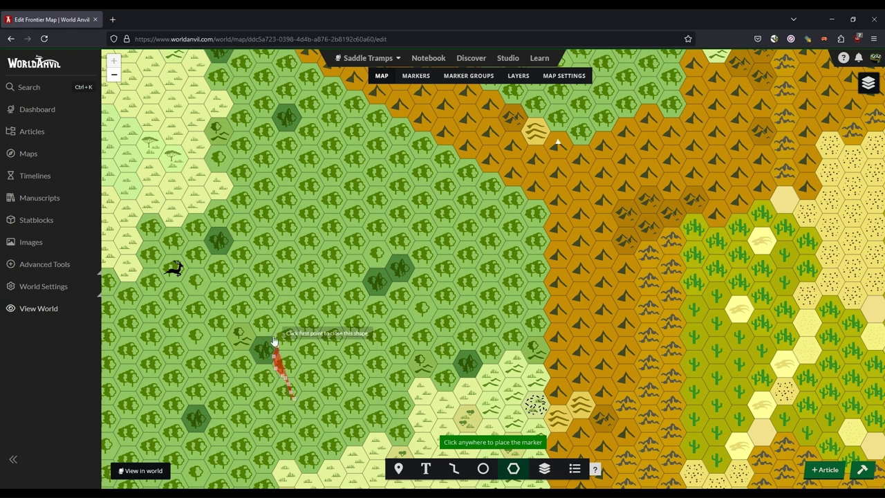
click(279, 246)
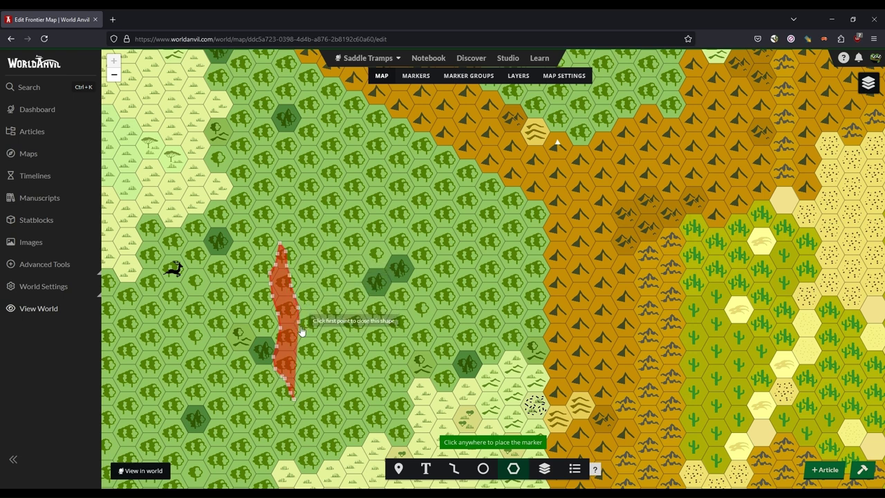
click(306, 370)
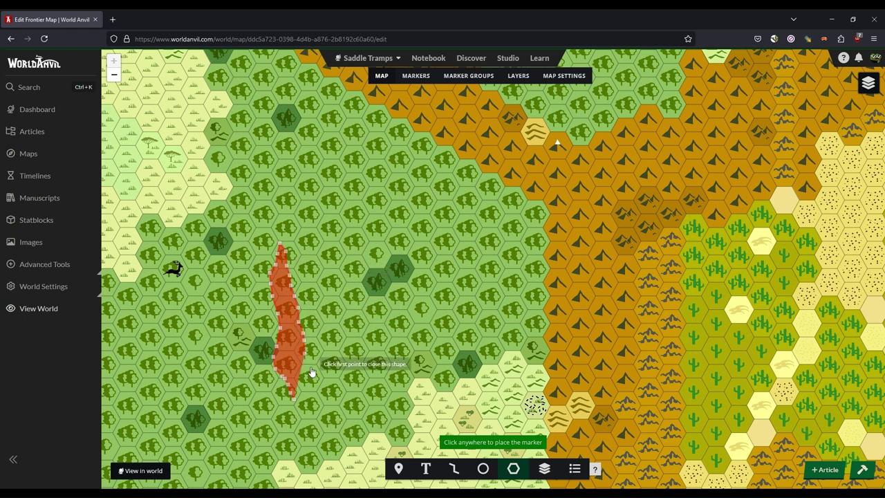
click(294, 400)
click(580, 302)
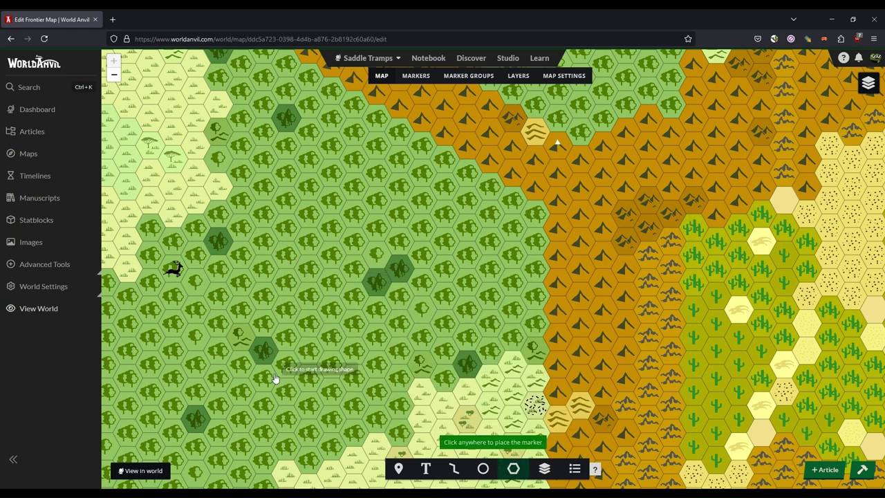
Step: Draw a tall kidney-shaped lake polygon in the large forest east of the deer icon, tapering toward its southern end
click(304, 384)
click(296, 379)
click(286, 374)
click(281, 367)
click(278, 355)
click(271, 340)
click(268, 331)
click(270, 317)
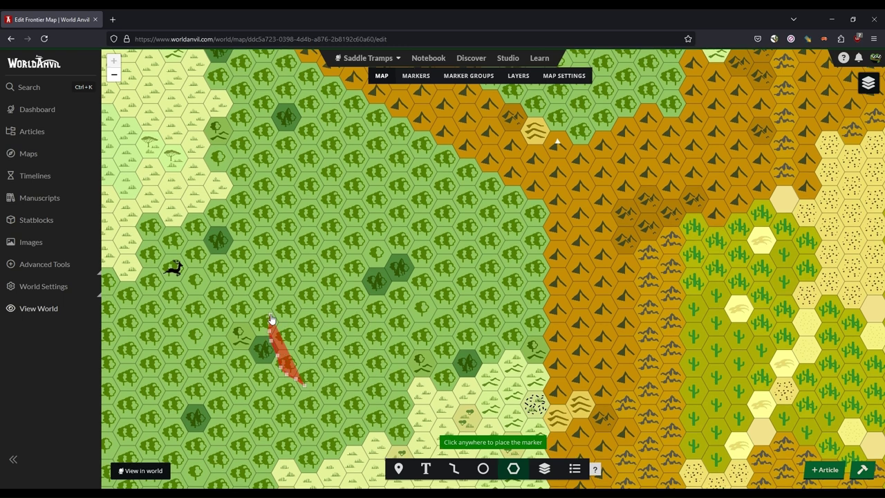
click(268, 294)
click(270, 278)
click(272, 266)
click(275, 254)
click(285, 249)
click(293, 247)
click(301, 250)
click(309, 255)
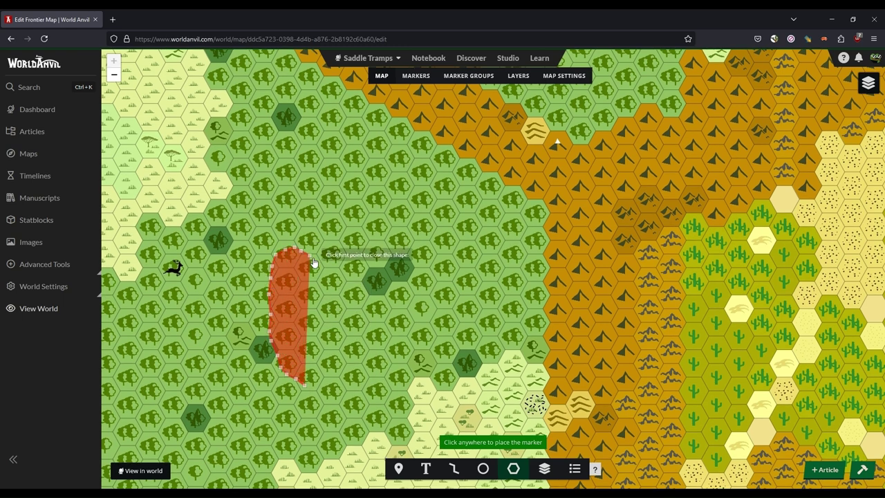
click(317, 262)
click(325, 276)
click(328, 287)
click(334, 301)
click(330, 316)
click(321, 320)
click(315, 325)
click(308, 340)
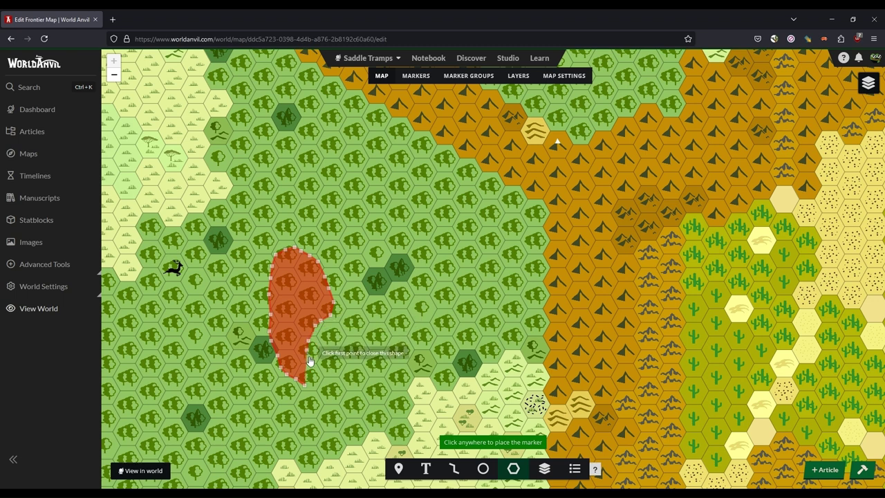
click(302, 384)
Step: Set the forest lake's stroke and fill colors to #99ccff and its fill opacity to 89
drag(474, 343, 399, 329)
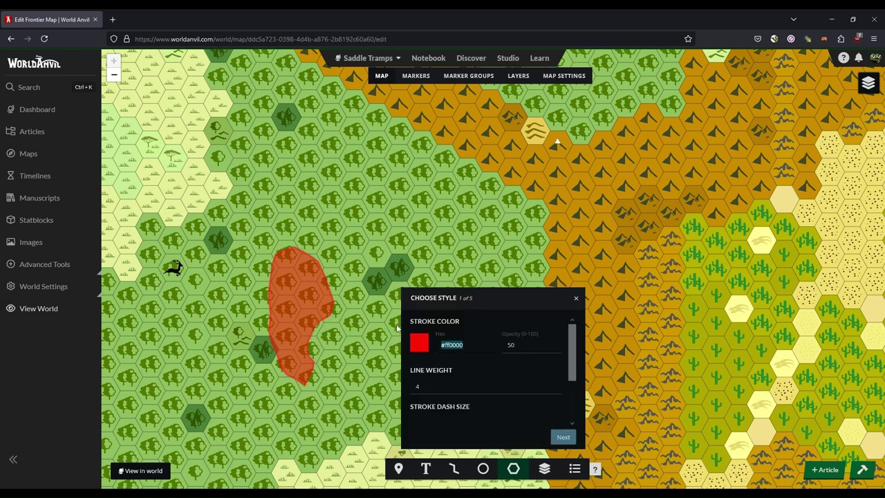
text(#99ccff)
scroll(474, 373, down, 2)
drag(477, 408, 419, 409)
text(#99ccff)
drag(521, 409, 503, 407)
text(89)
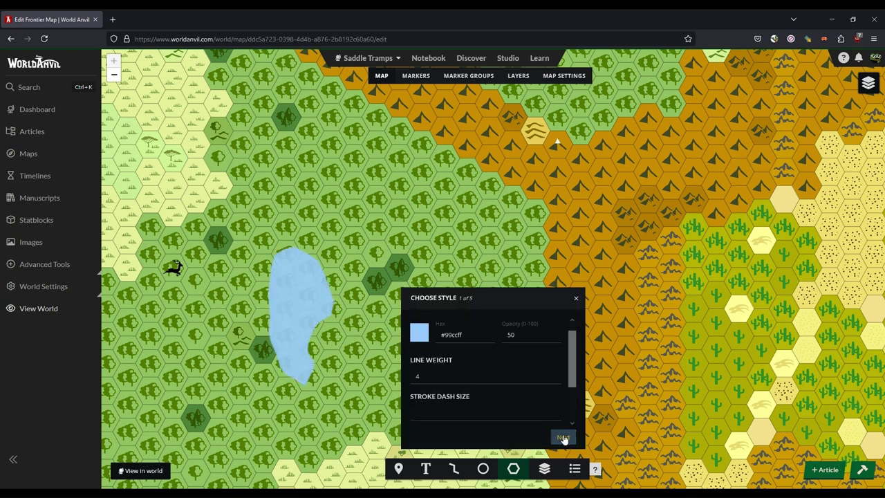
Step: Title the marker "Loud Lake" and finish creating it
click(563, 437)
text(Loud Lake)
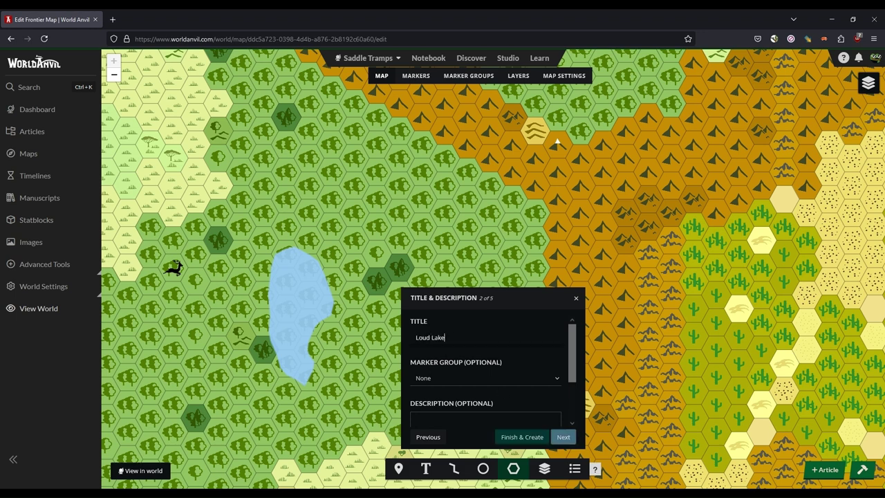
click(522, 437)
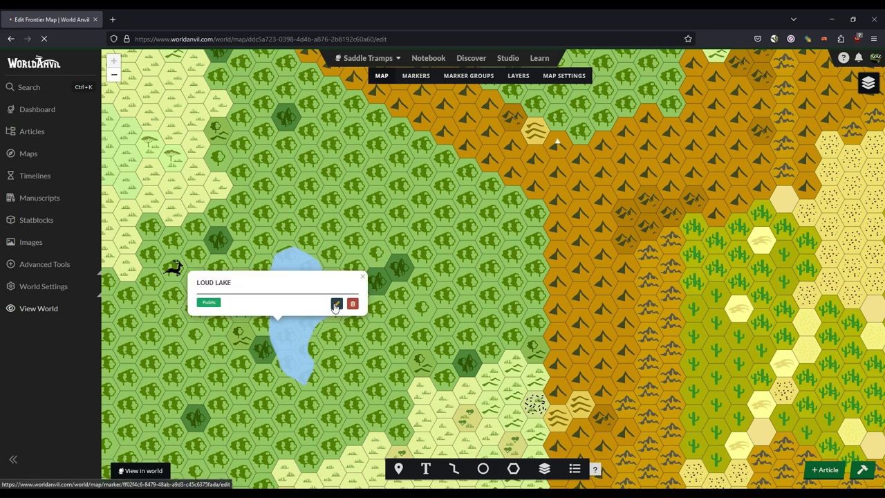
Step: Open the Loud Lake marker for editing, then create and link a Geographic Location article titled "Loud Lake"
click(334, 302)
scroll(331, 299, down, 3)
click(229, 385)
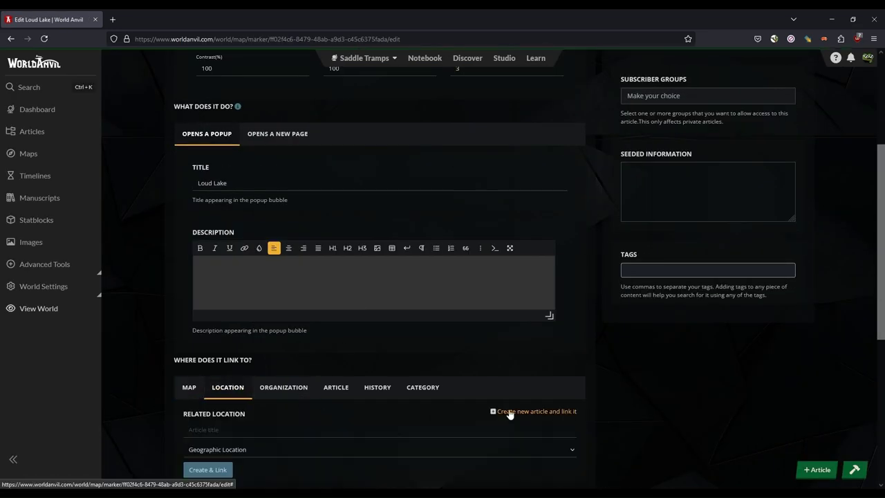
click(274, 425)
text(Loud Lake)
click(206, 469)
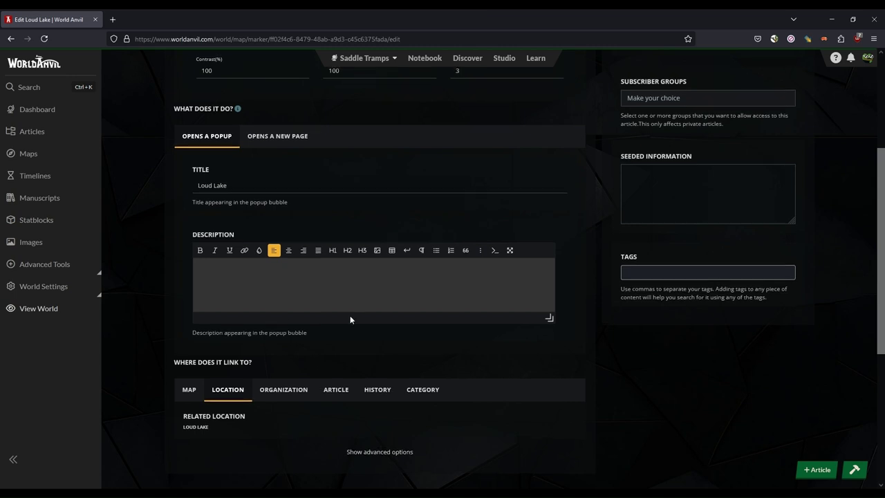
Step: Begin the Loud Lake marker's justified description with "Though al"
scroll(350, 316, up, 1)
click(318, 296)
text(Though a)
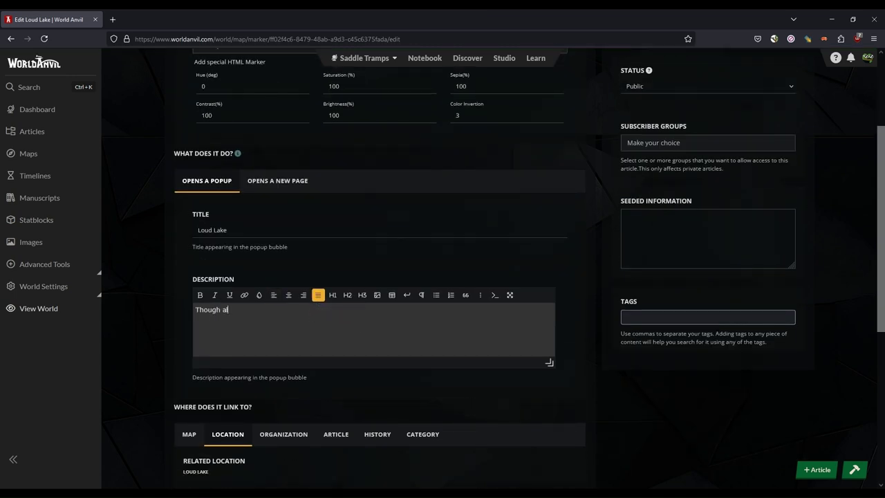